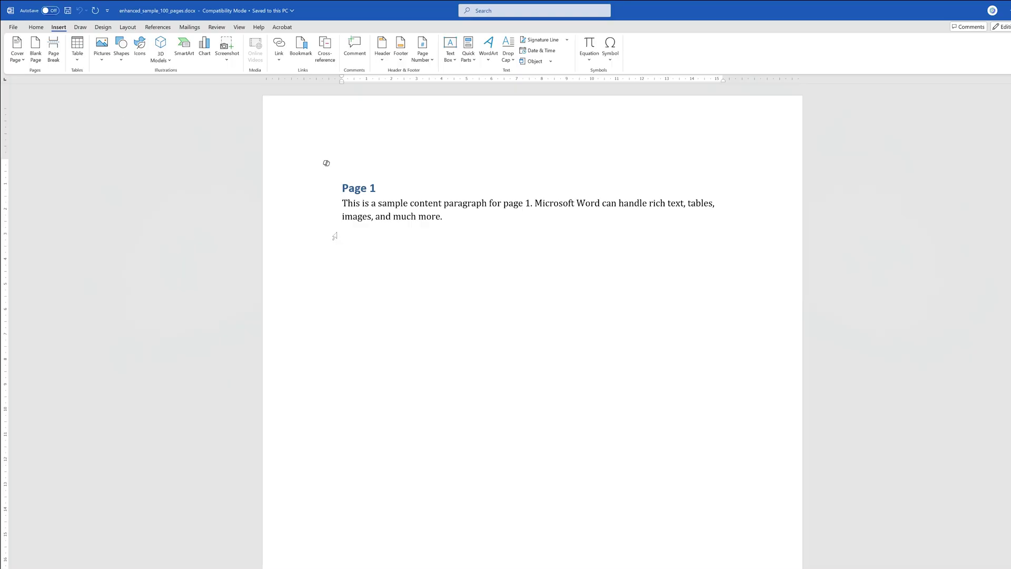
# Step: Scroll through the document's pages before adding page numbers
pyautogui.scroll(-10, 333, 239)
pyautogui.scroll(-1, 332, 239)
pyautogui.scroll(8, 333, 238)
pyautogui.scroll(-20, 333, 239)
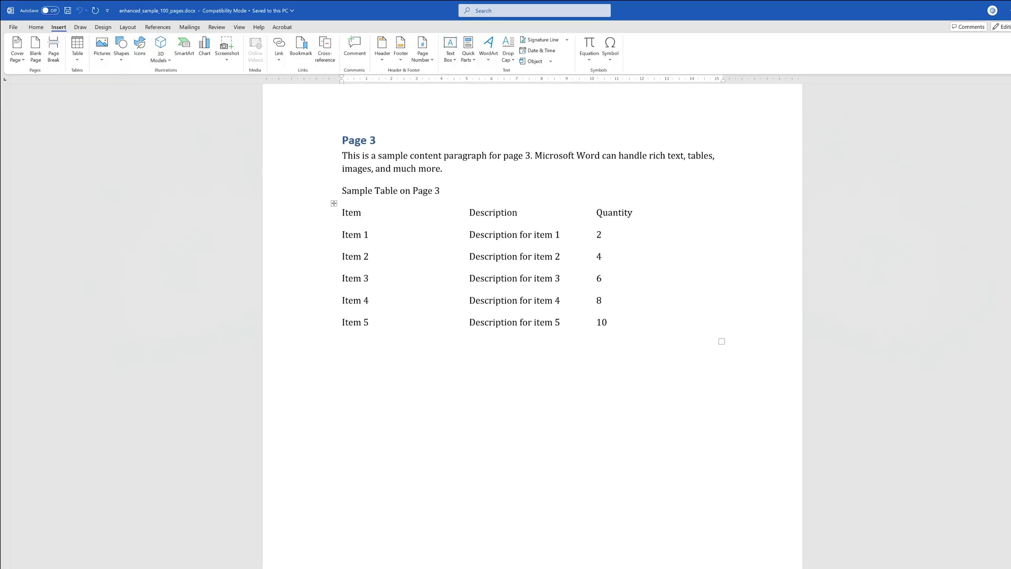
pyautogui.scroll(-10, 532, 321)
pyautogui.scroll(-1, 532, 321)
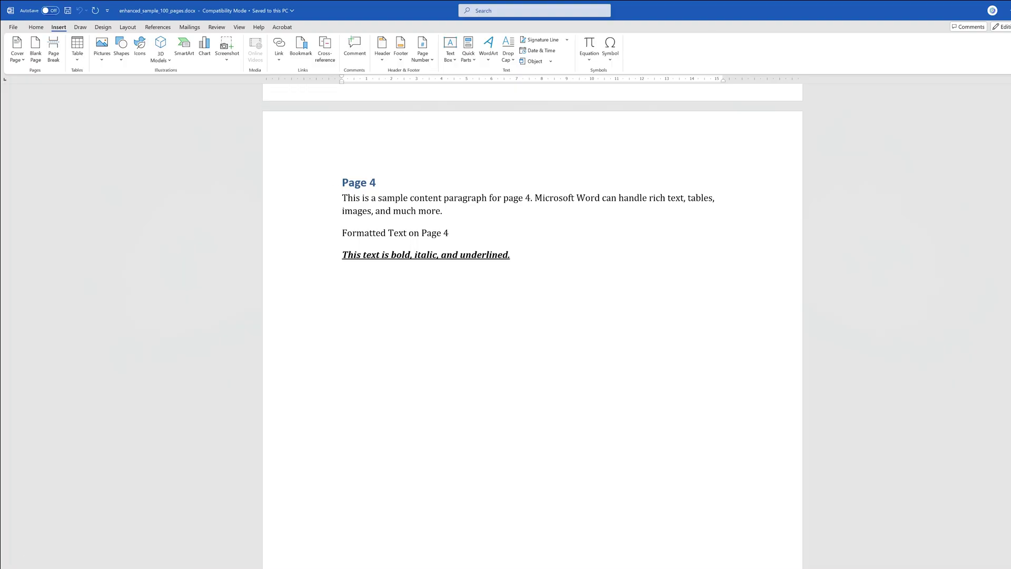
pyautogui.scroll(10, 532, 321)
pyautogui.scroll(15, 532, 321)
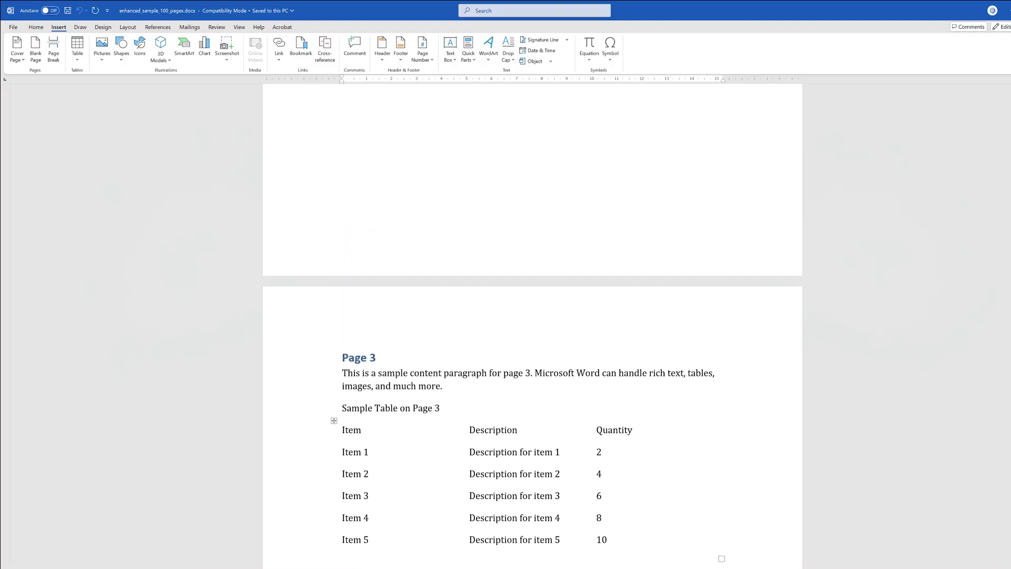
pyautogui.scroll(6, 533, 321)
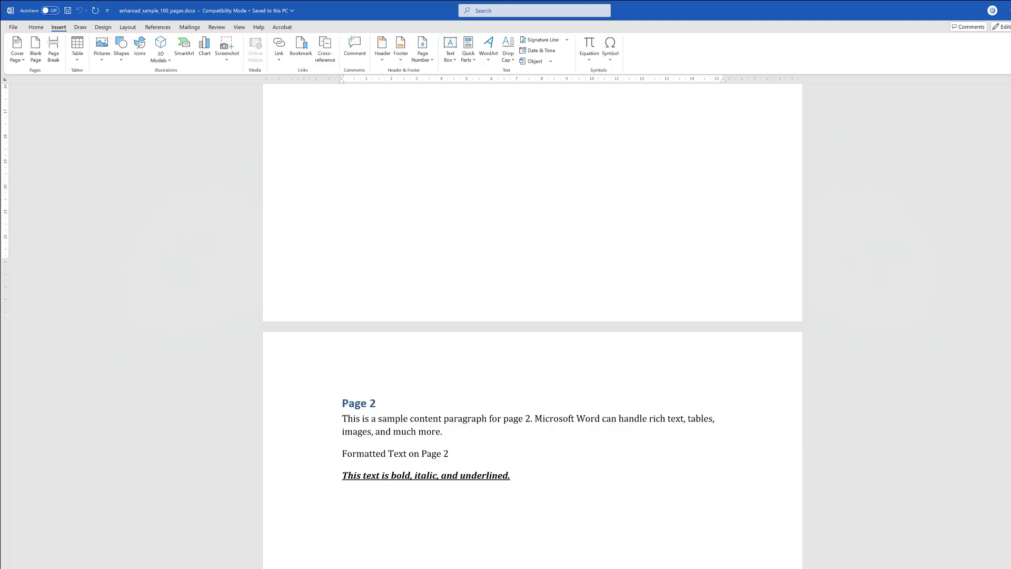
pyautogui.scroll(3, 533, 321)
pyautogui.scroll(6, 532, 322)
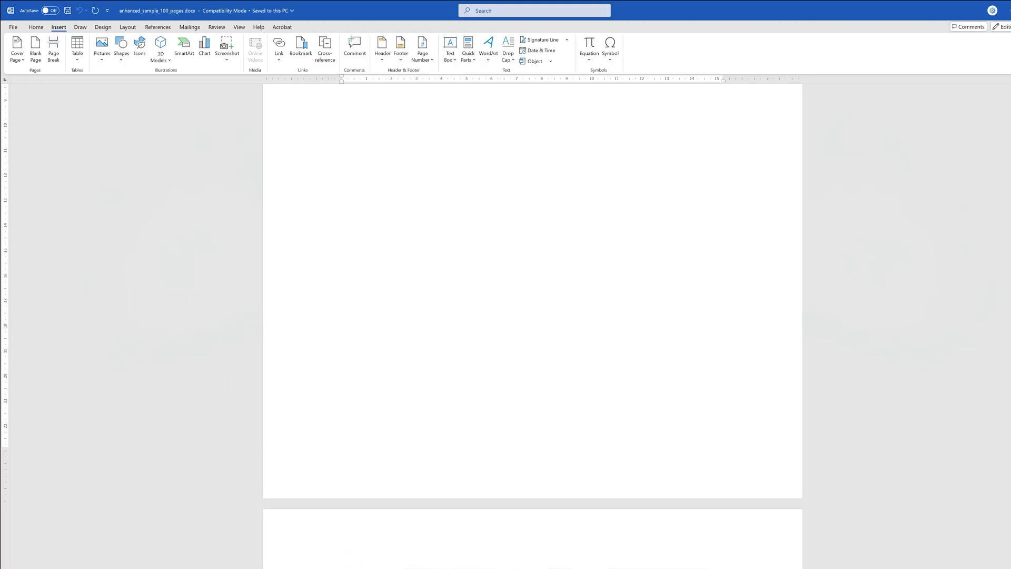
# Step: Insert a Top of Page 'Plain Number 1' page number into the header
pyautogui.click(34, 26)
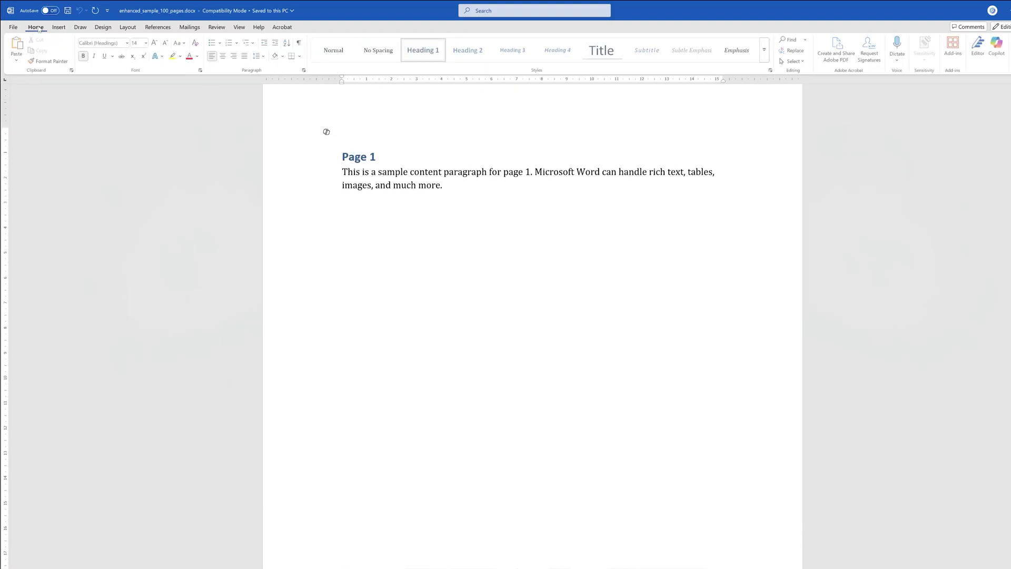
pyautogui.click(58, 27)
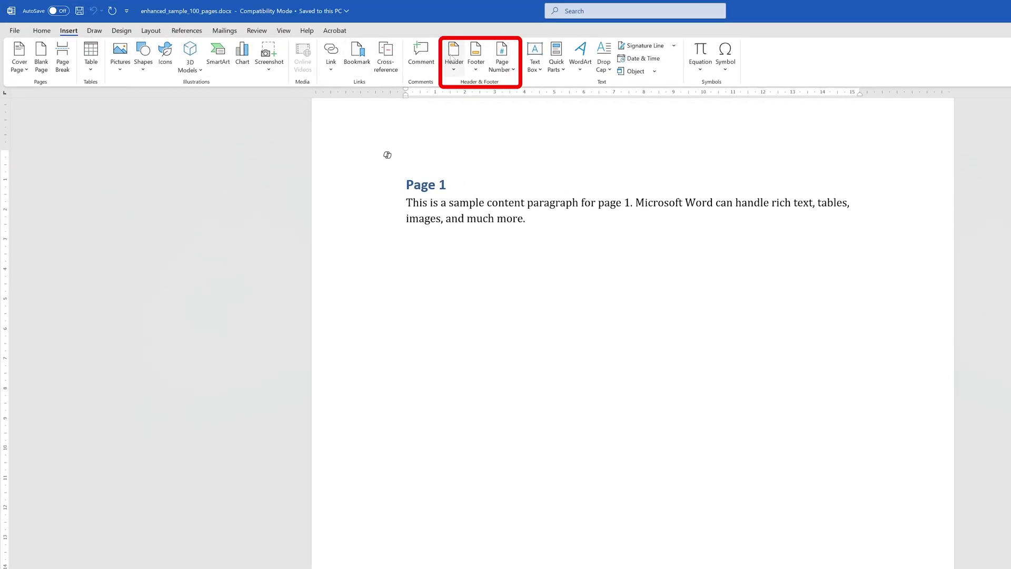
pyautogui.click(511, 69)
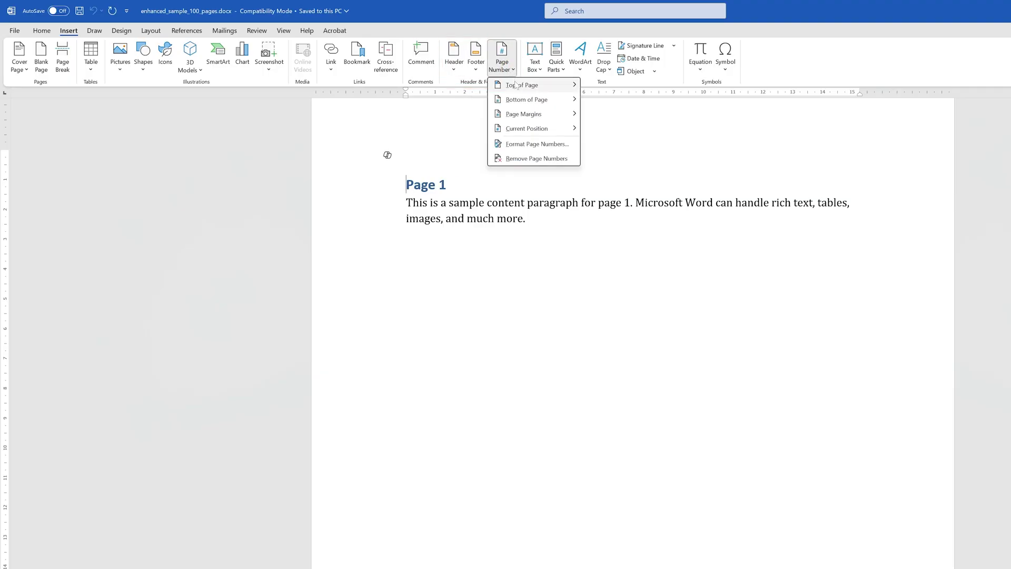
pyautogui.click(527, 87)
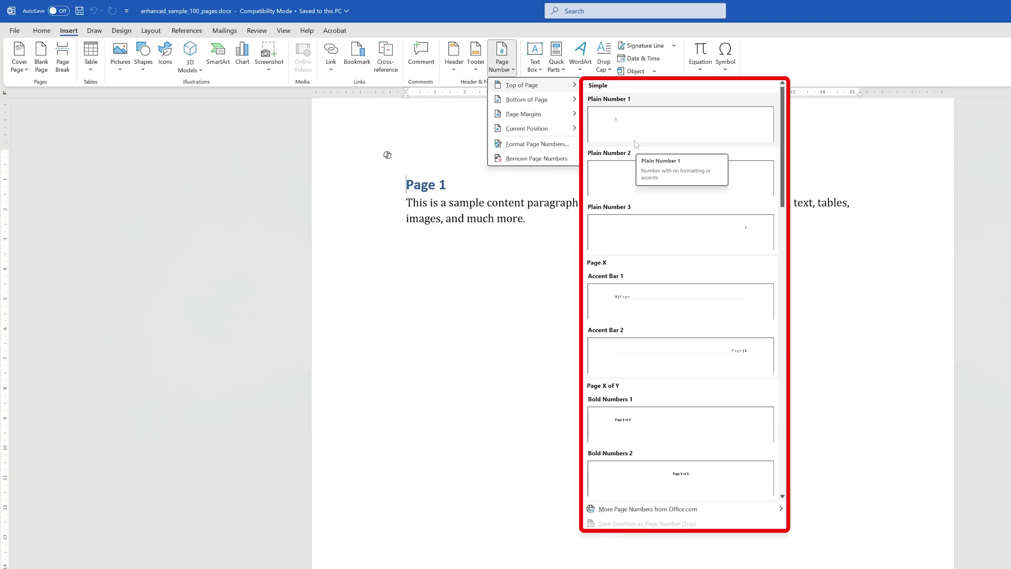
pyautogui.click(637, 143)
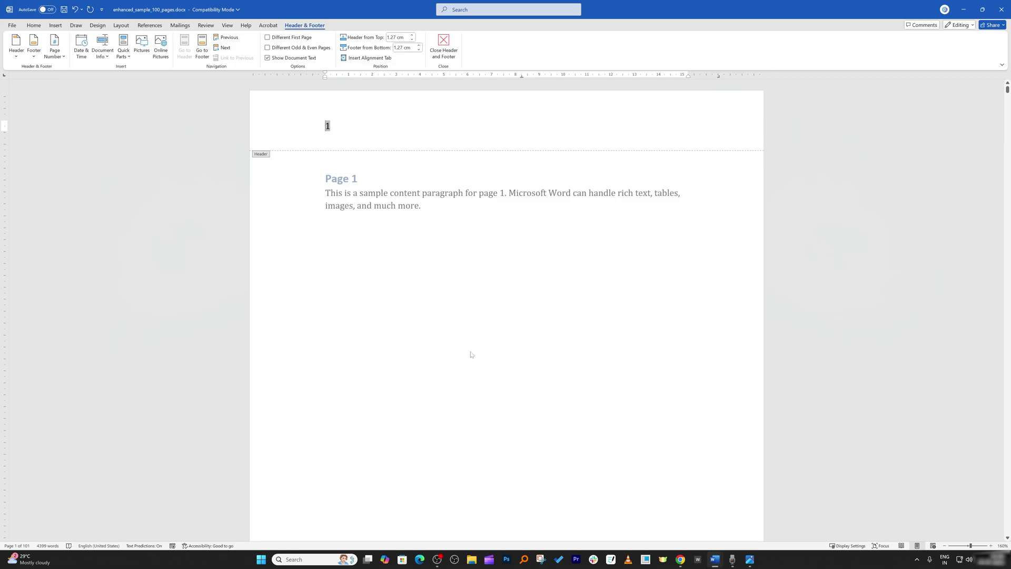
# Step: Leave the header and scroll to confirm page numbers run from 1 to 101
pyautogui.doubleClick(431, 356)
pyautogui.scroll(-20, 449, 343)
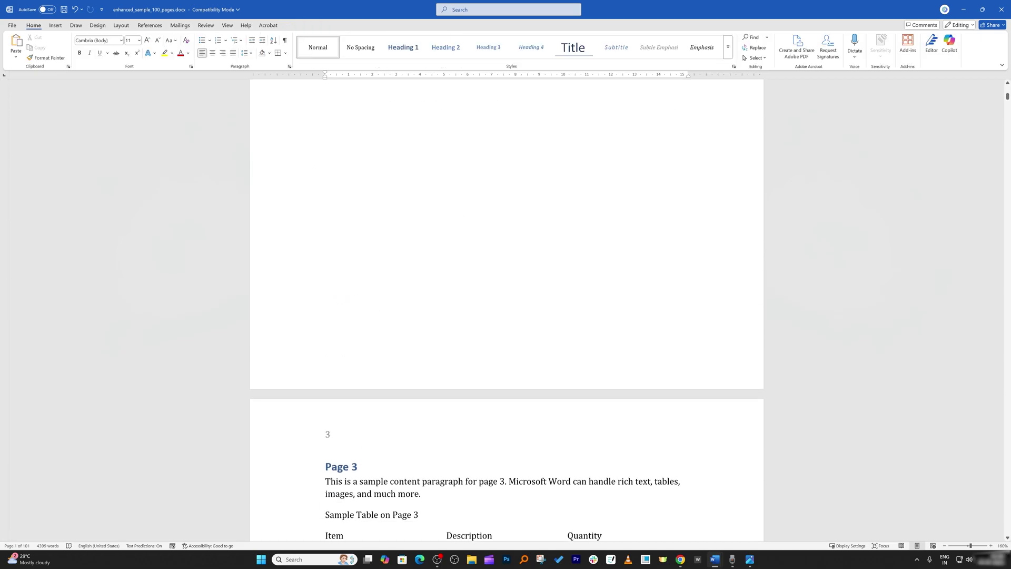
pyautogui.scroll(-20, 686, 456)
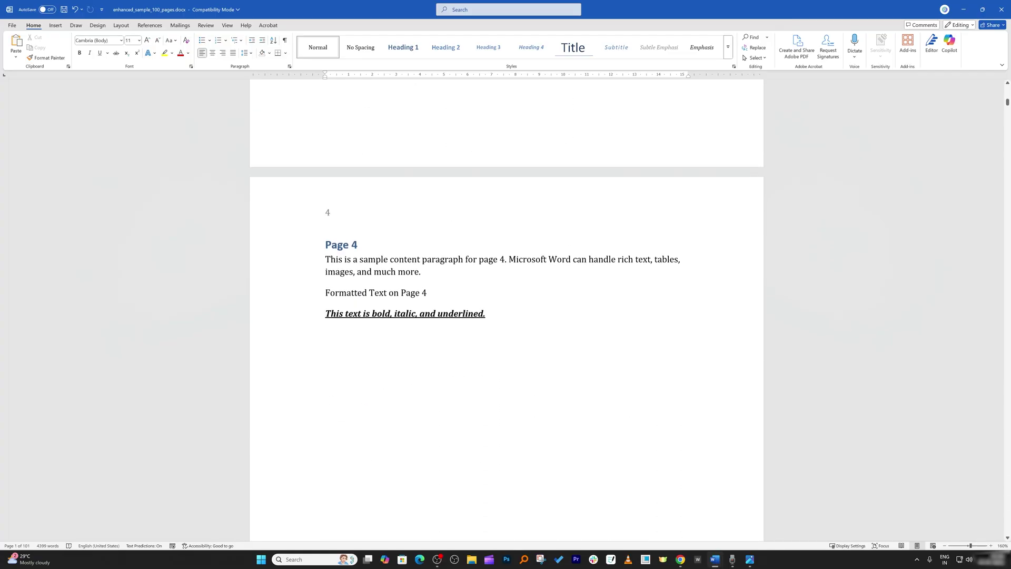
pyautogui.scroll(-1, 869, 205)
pyautogui.moveTo(1008, 105); pyautogui.dragTo(1009, 533)
pyautogui.scroll(3, 552, 265)
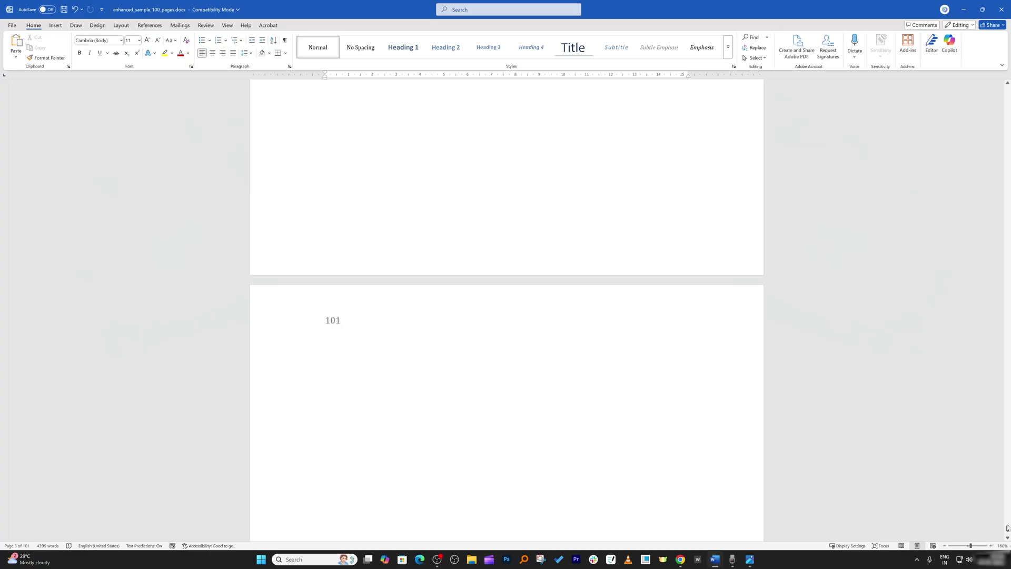
pyautogui.moveTo(1006, 527); pyautogui.dragTo(982, 83)
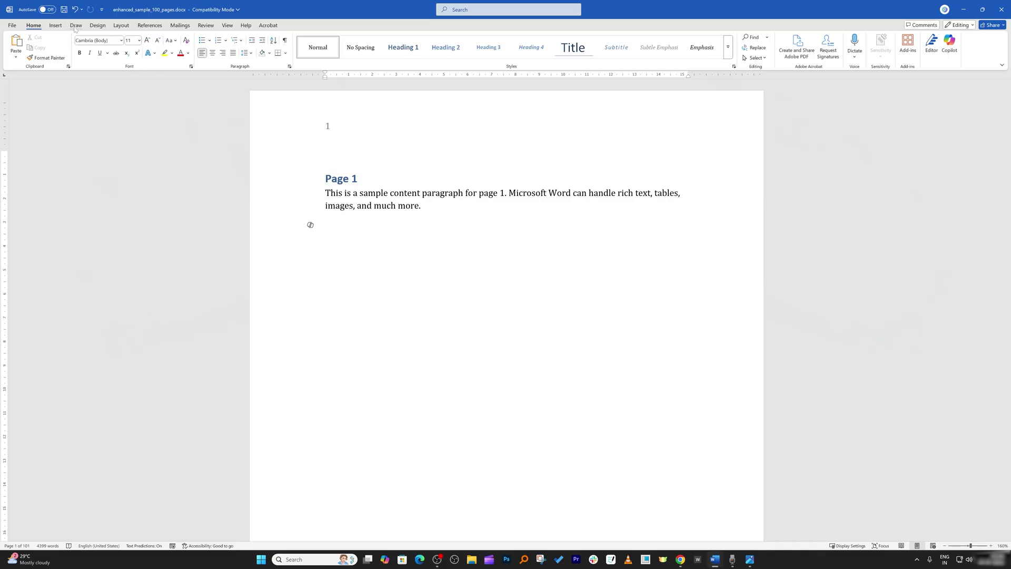
# Step: Add 'Thesis Page' before the header number so it reads 'Thesis Page 1'
pyautogui.click(328, 126)
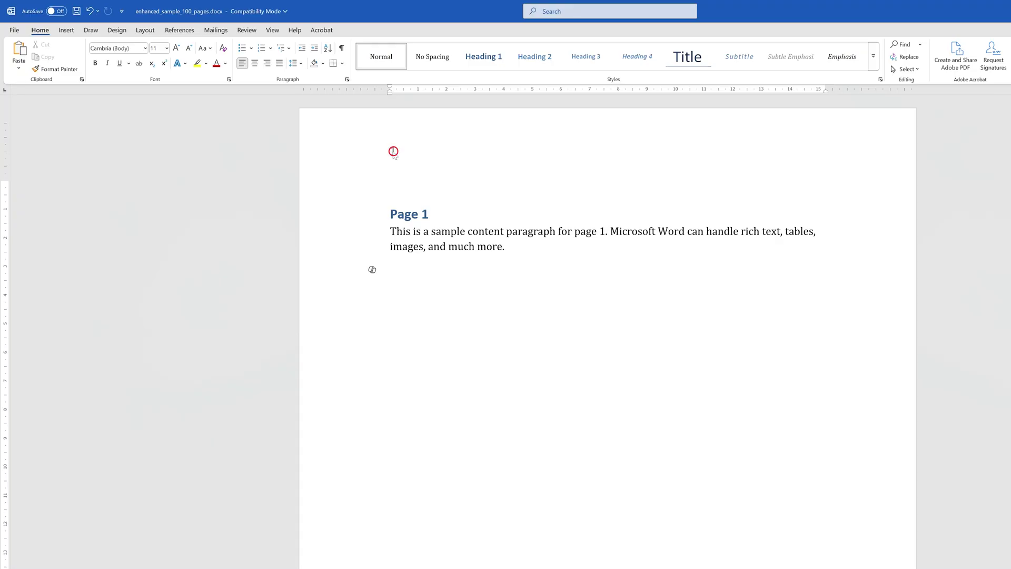
pyautogui.doubleClick(394, 151)
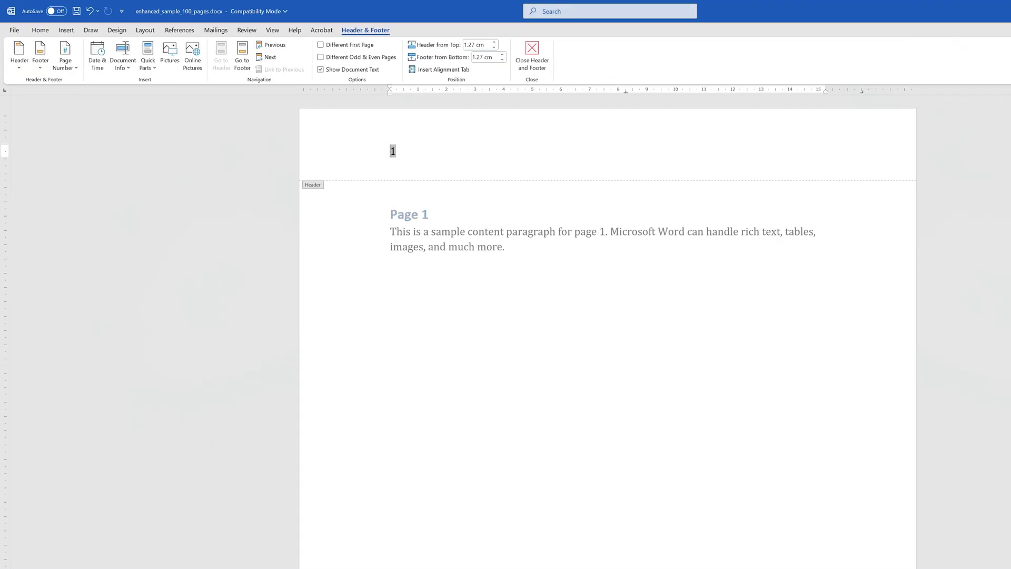
pyautogui.press('End')
pyautogui.hotkey('shift', 'Home')
pyautogui.write('Page')
pyautogui.press('Home')
pyautogui.write('Thesis')
pyautogui.click(542, 69)
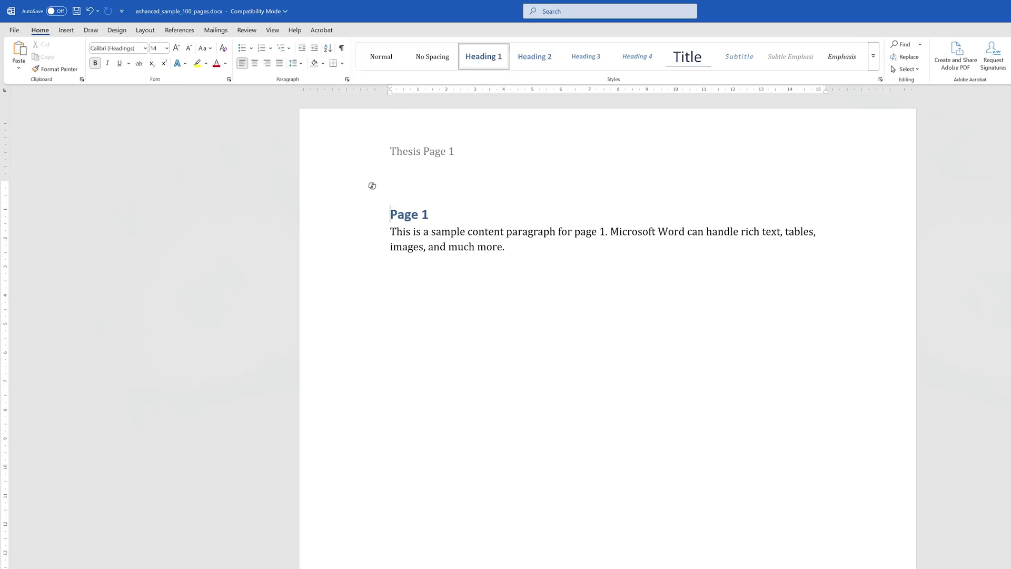
# Step: Check the next page's header, then return to page 1 and delete 'Thesis Page 1'
pyautogui.scroll(-10, 372, 186)
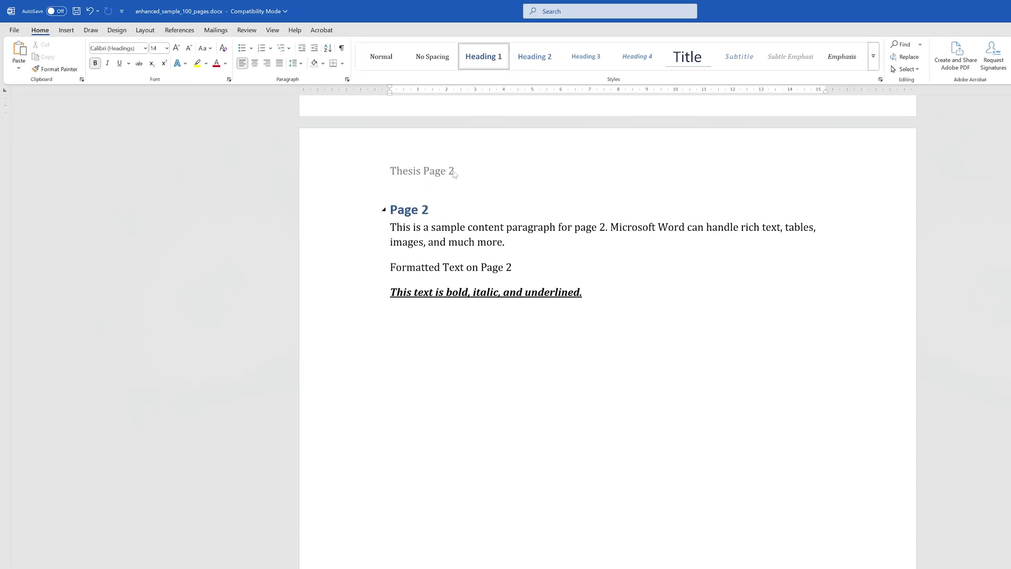
pyautogui.hotkey('shift', 'Down')
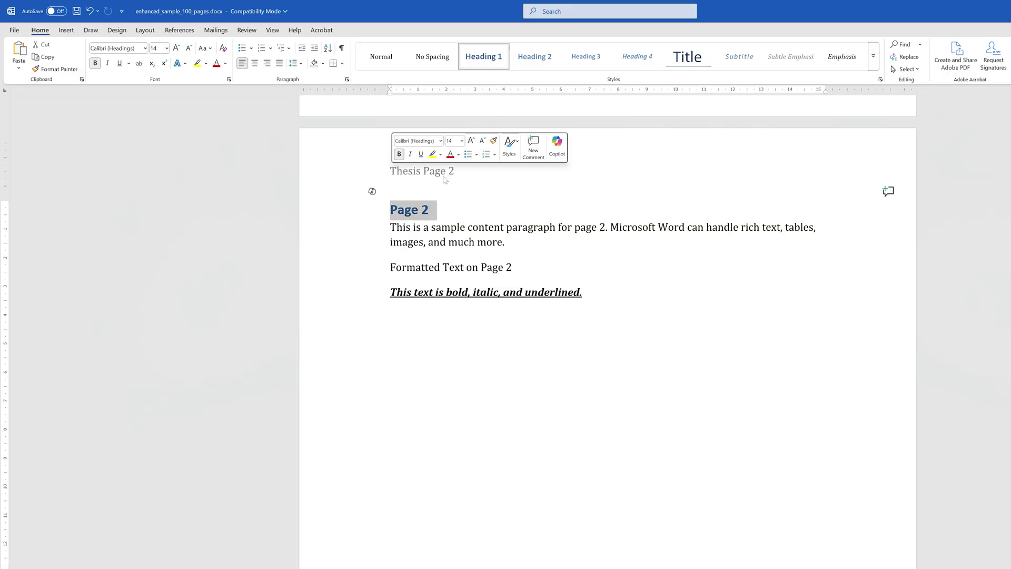
pyautogui.press('pagedown')
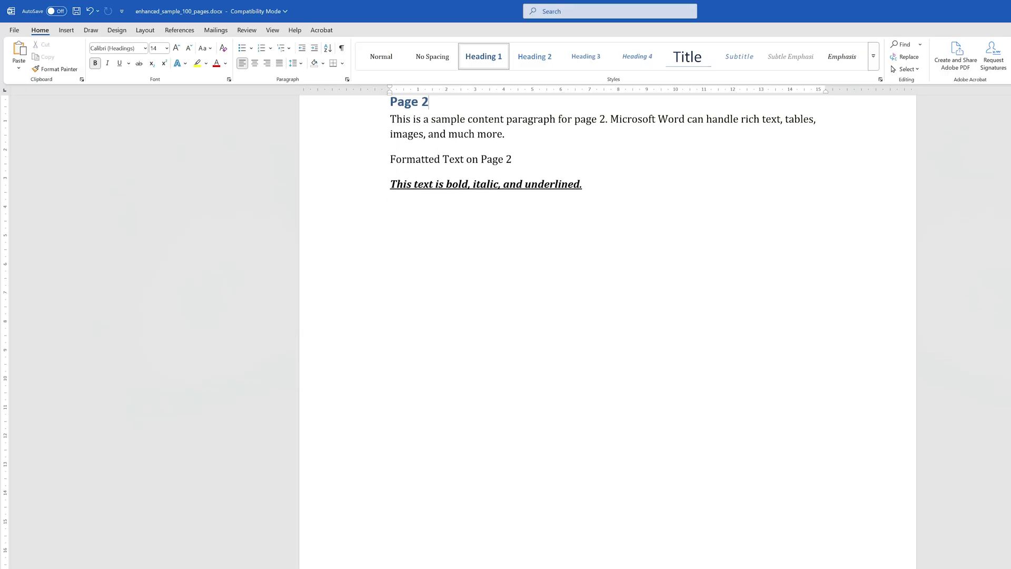
pyautogui.scroll(-3, 607, 327)
pyautogui.hotkey('ctrl', 'Home')
pyautogui.doubleClick(355, 129)
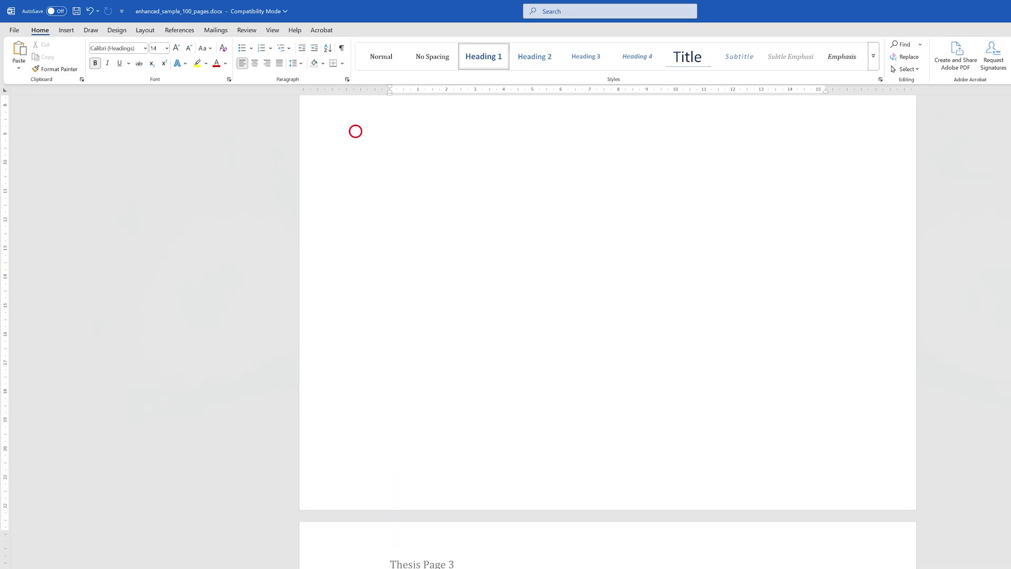
pyautogui.moveTo(355, 129); pyautogui.dragTo(486, 156)
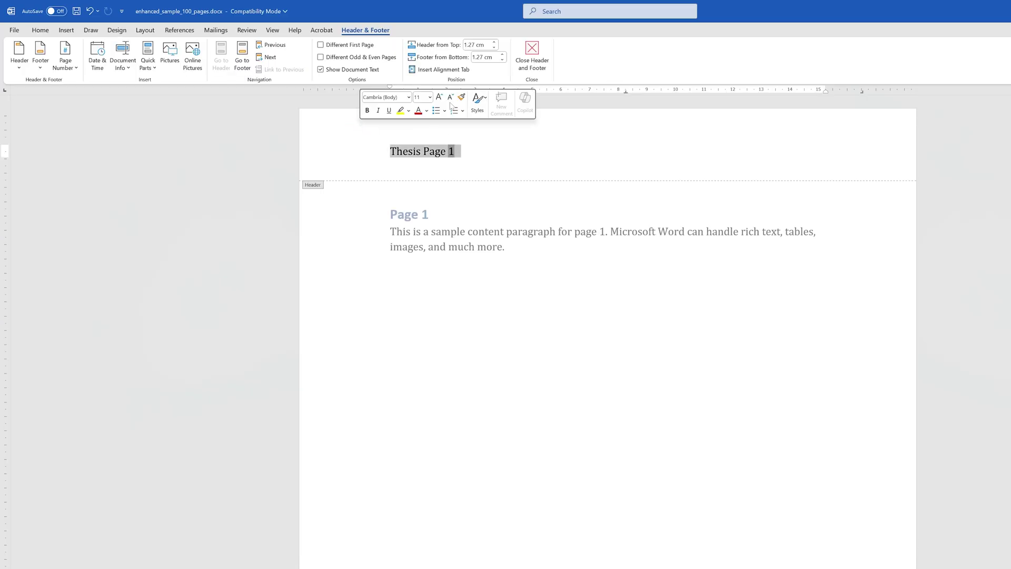
pyautogui.press('Delete')
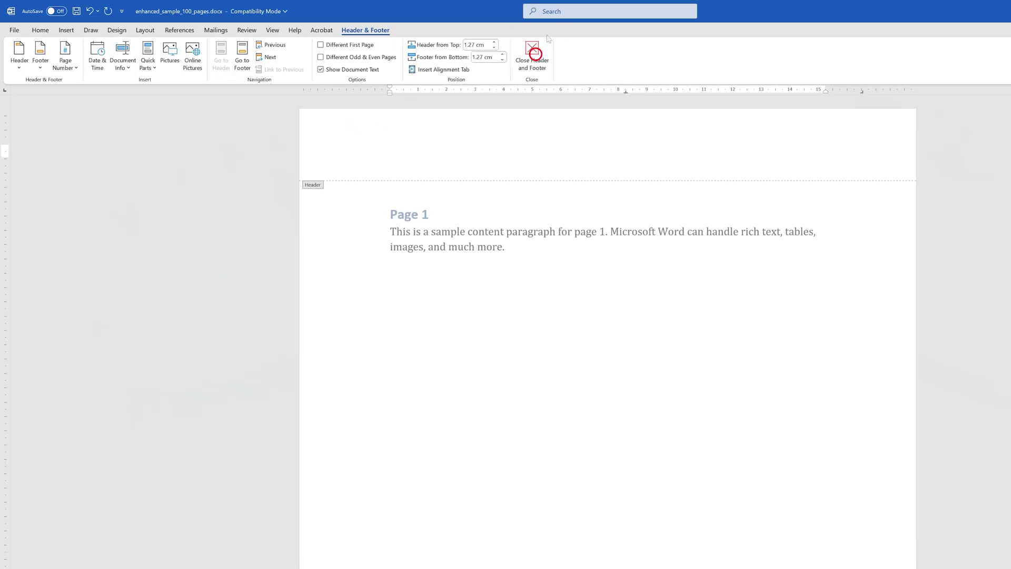
# Step: Insert the Top of Page 'Bold Numbers 1' style so the header reads 'Page 1 of 101'
pyautogui.click(533, 52)
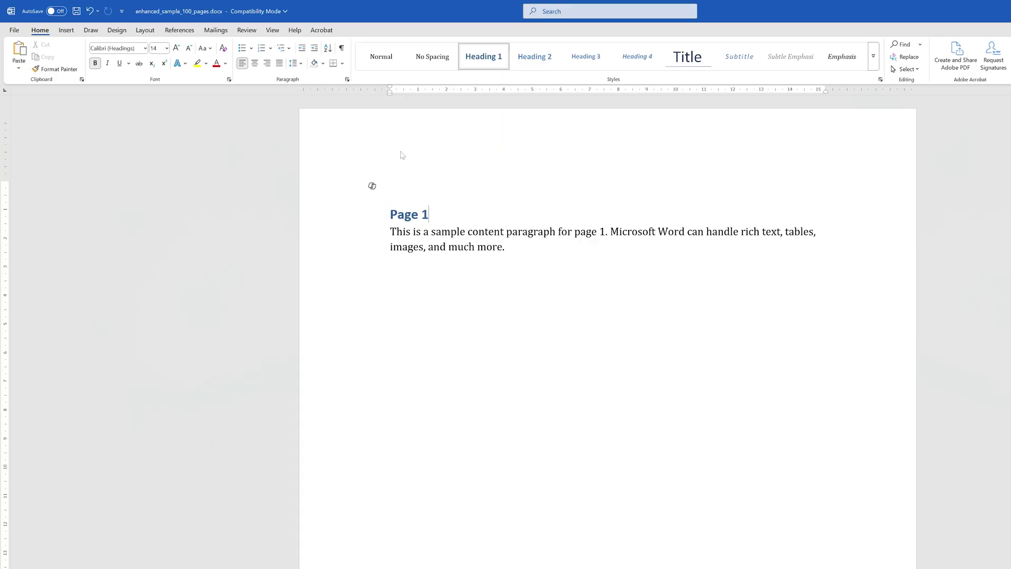
pyautogui.click(73, 32)
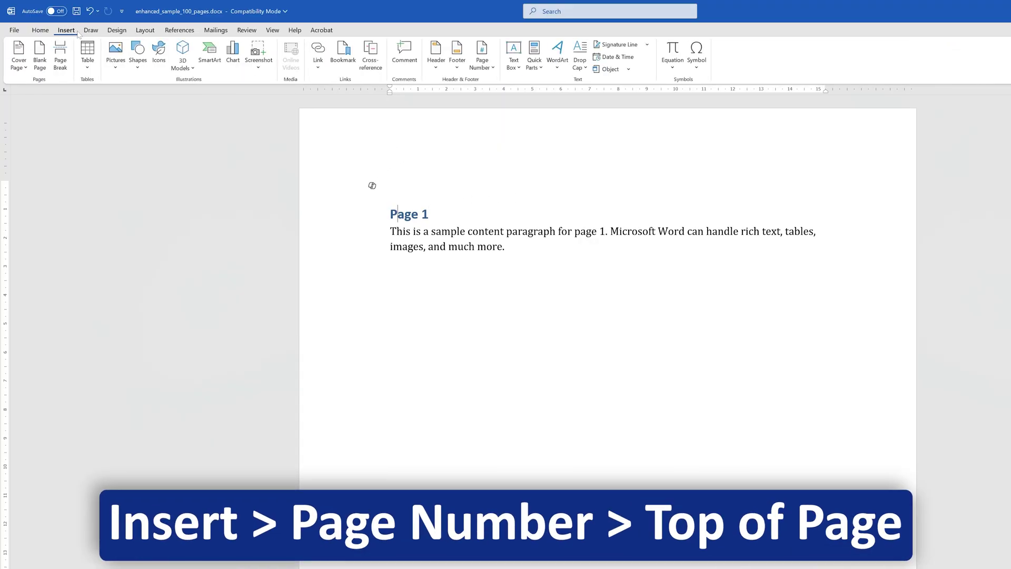
pyautogui.click(481, 73)
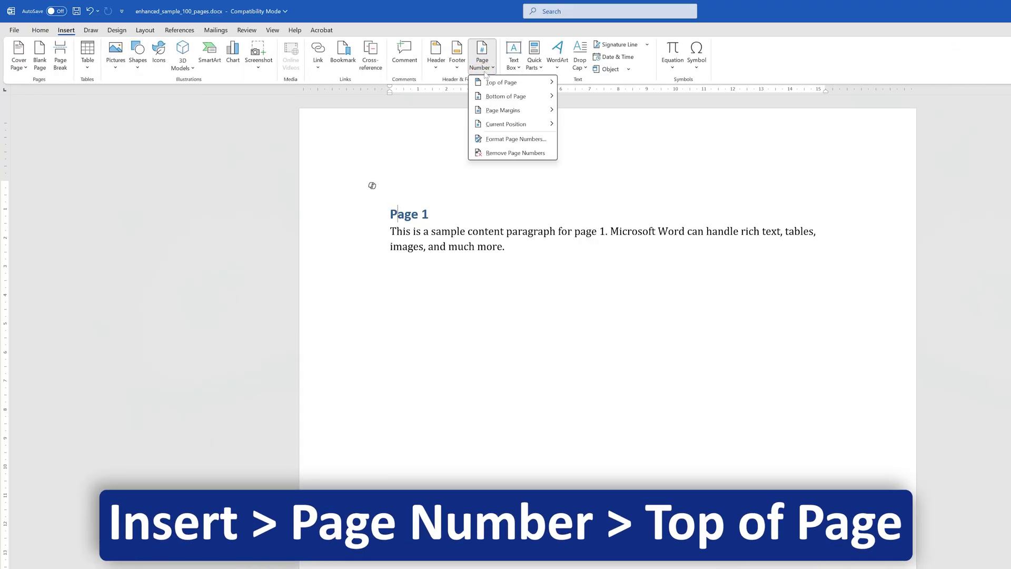
pyautogui.click(492, 82)
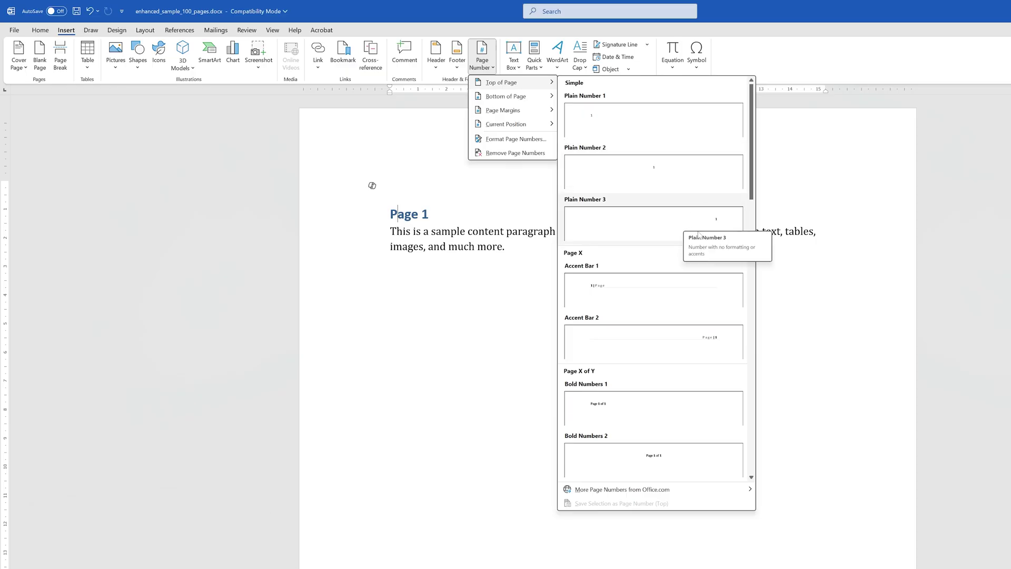
pyautogui.scroll(-3, 684, 289)
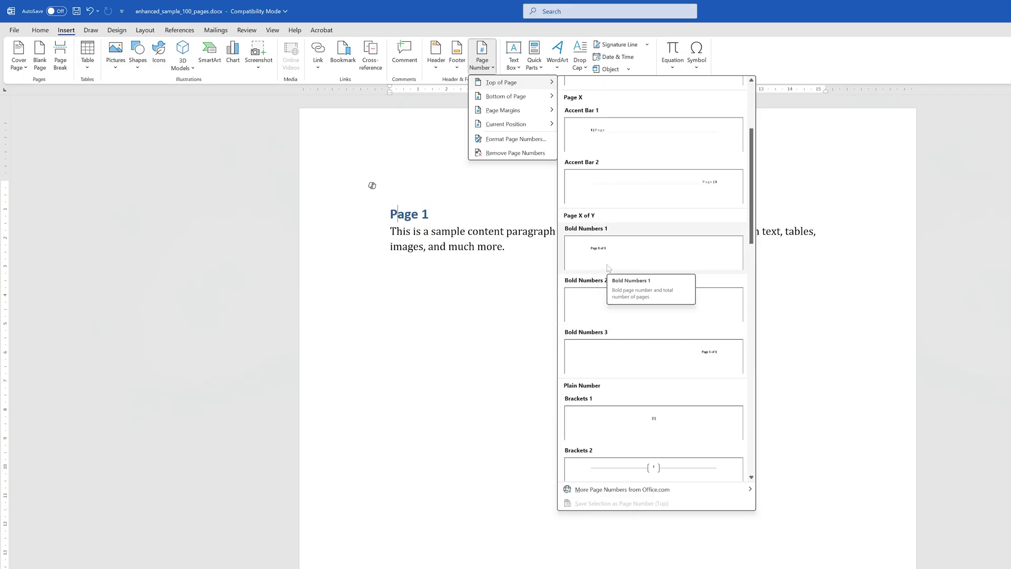
pyautogui.click(724, 256)
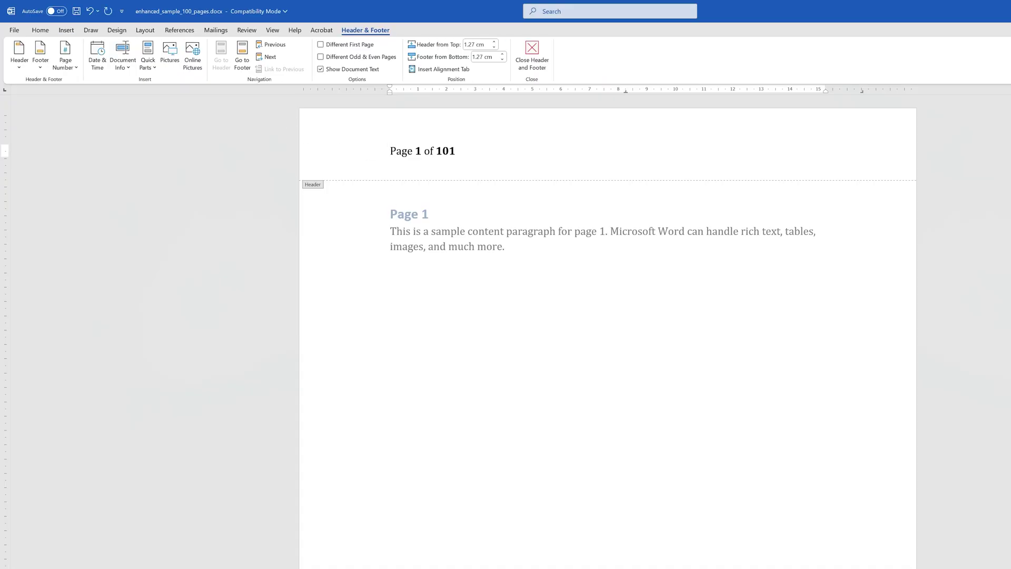
# Step: Leave the header and check pages 2 and 3 show matching 'Page N of 101' headers
pyautogui.doubleClick(563, 359)
pyautogui.scroll(-15, 563, 358)
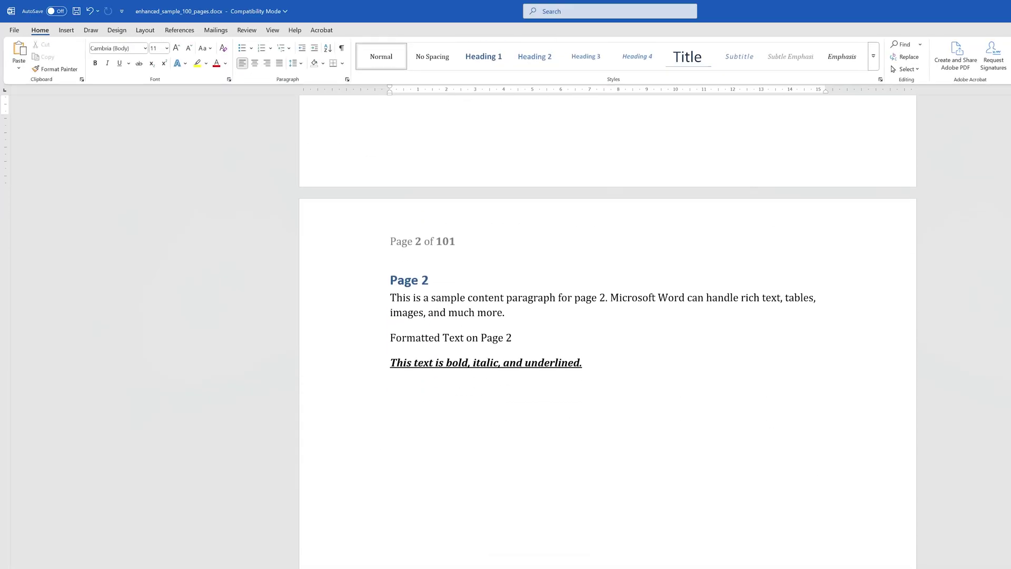
pyautogui.scroll(-2, 607, 332)
pyautogui.scroll(7, 607, 332)
pyautogui.scroll(-2, 465, 334)
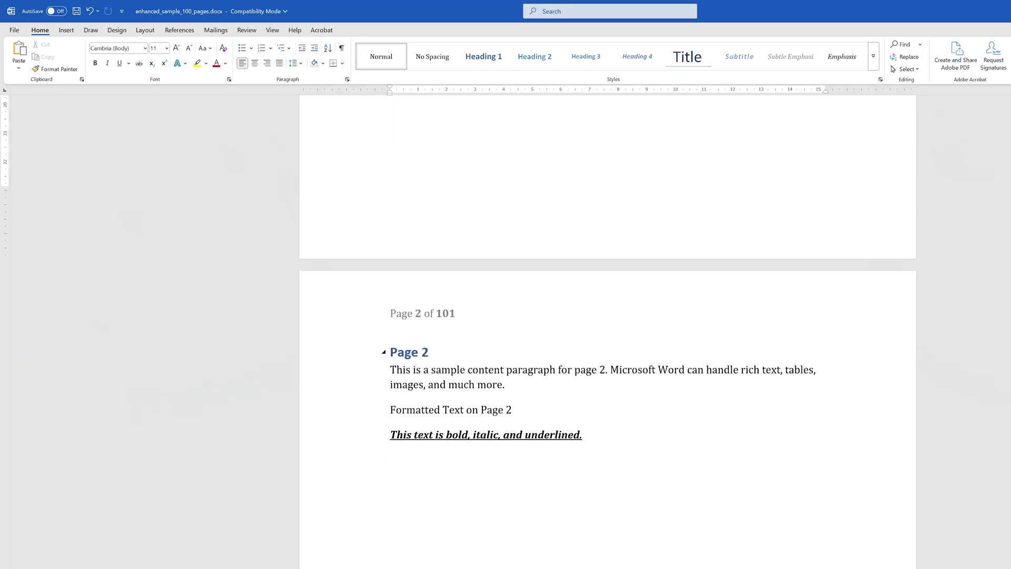
pyautogui.scroll(-12, 433, 349)
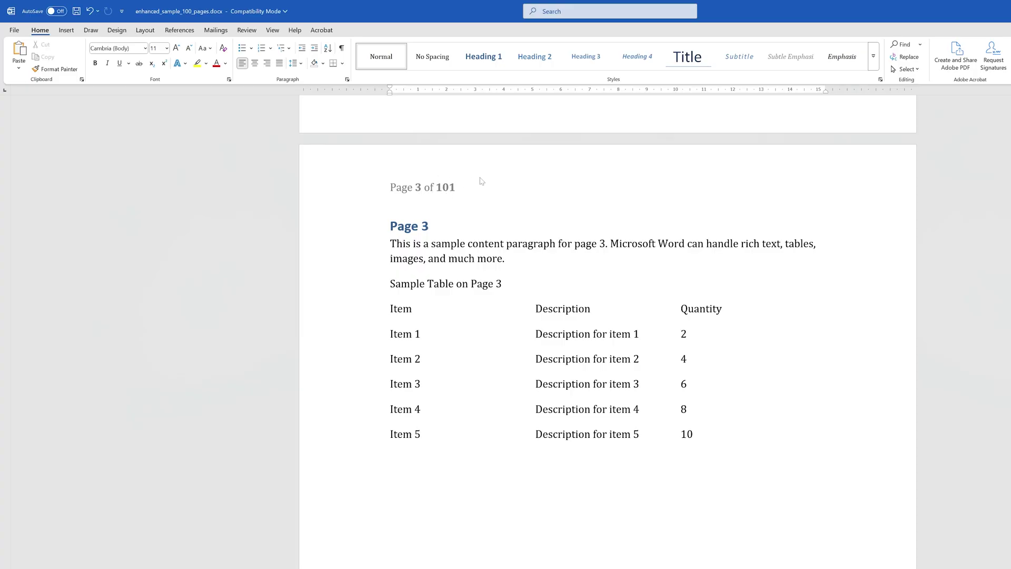
pyautogui.scroll(20, 485, 179)
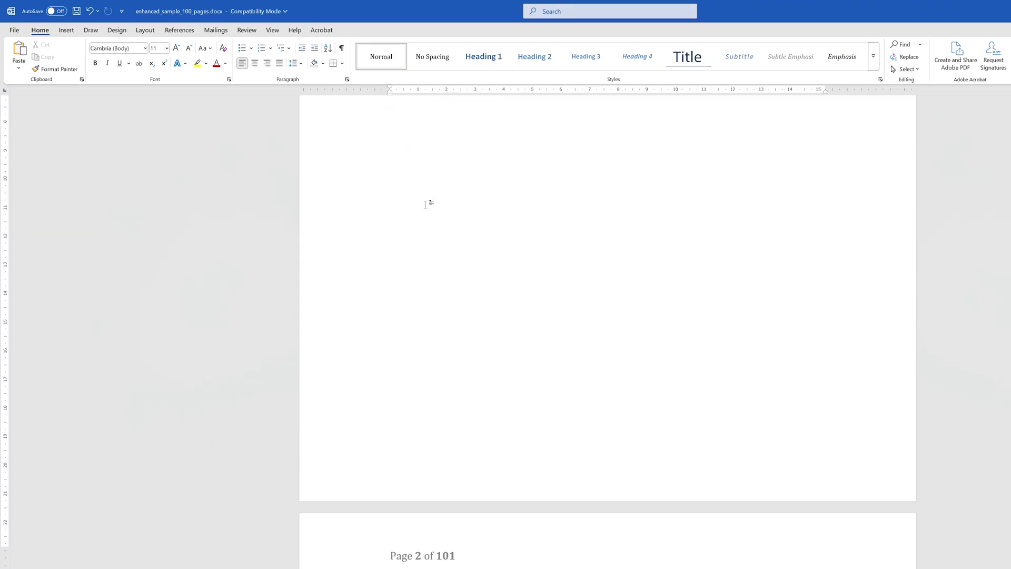
pyautogui.scroll(2, 345, 153)
pyautogui.click(63, 30)
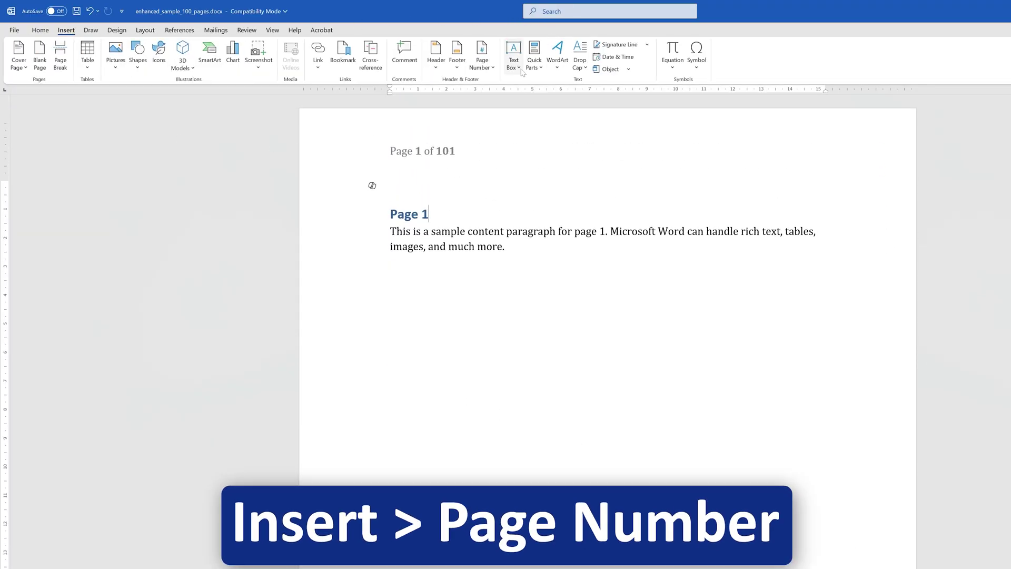
pyautogui.click(494, 68)
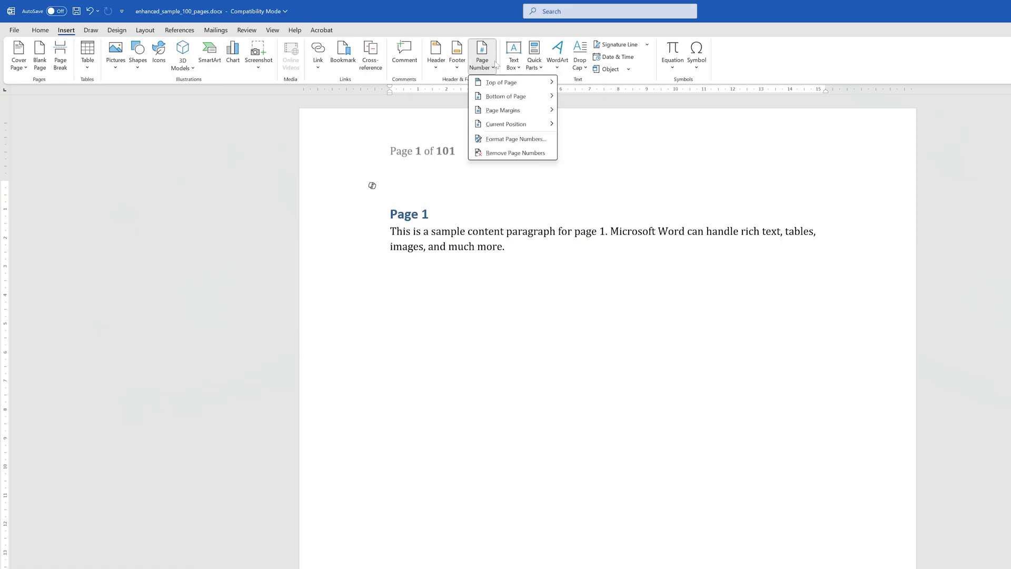
pyautogui.click(484, 236)
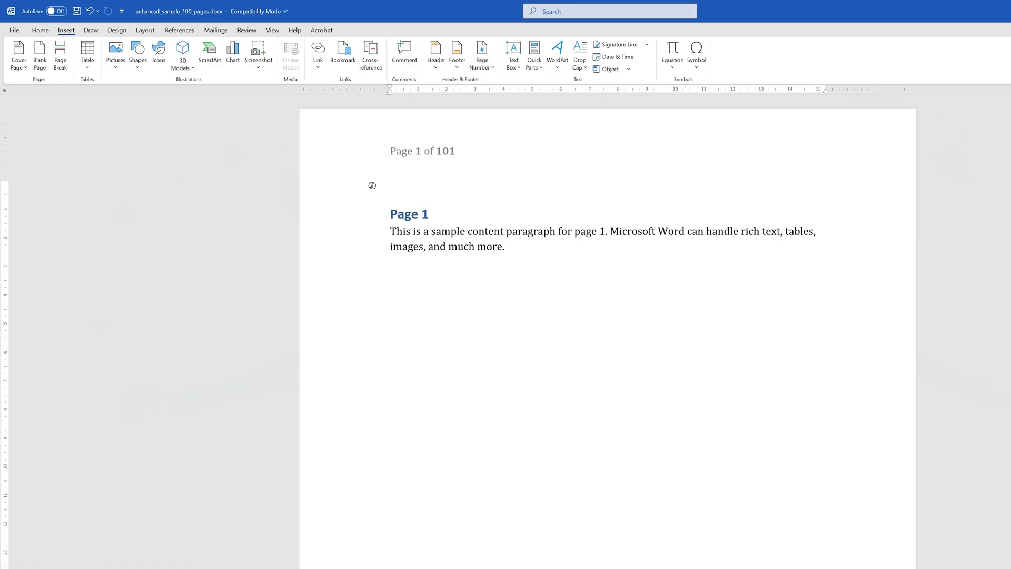
pyautogui.doubleClick(442, 159)
pyautogui.click(332, 143)
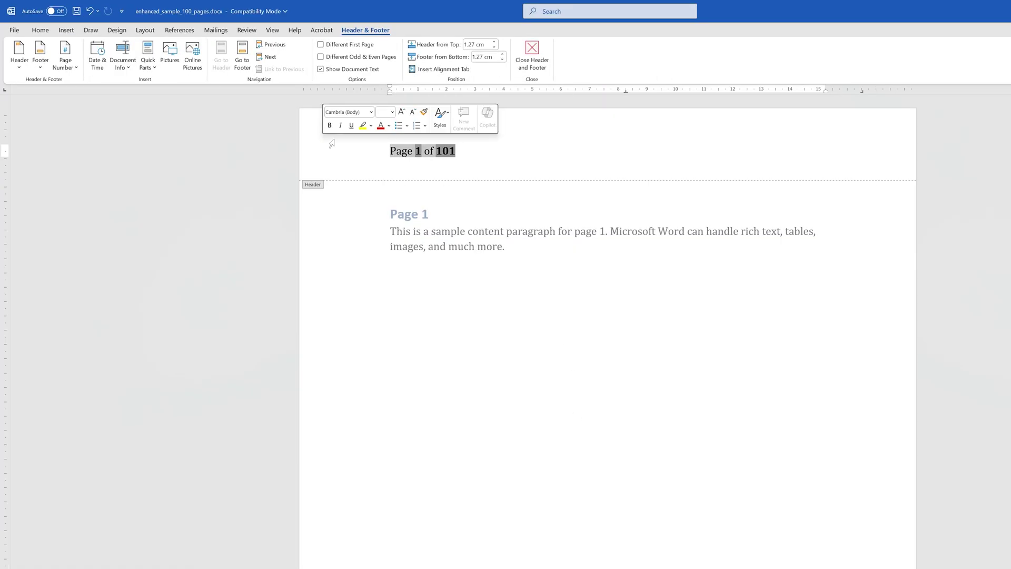
pyautogui.press('Delete')
pyautogui.hotkey('ctrl', 'z')
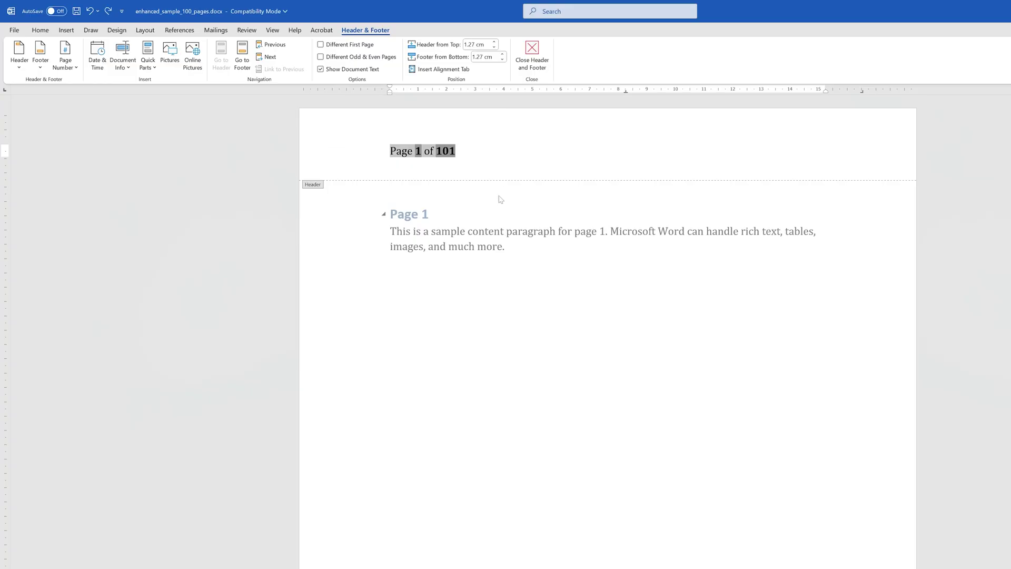
pyautogui.click(533, 58)
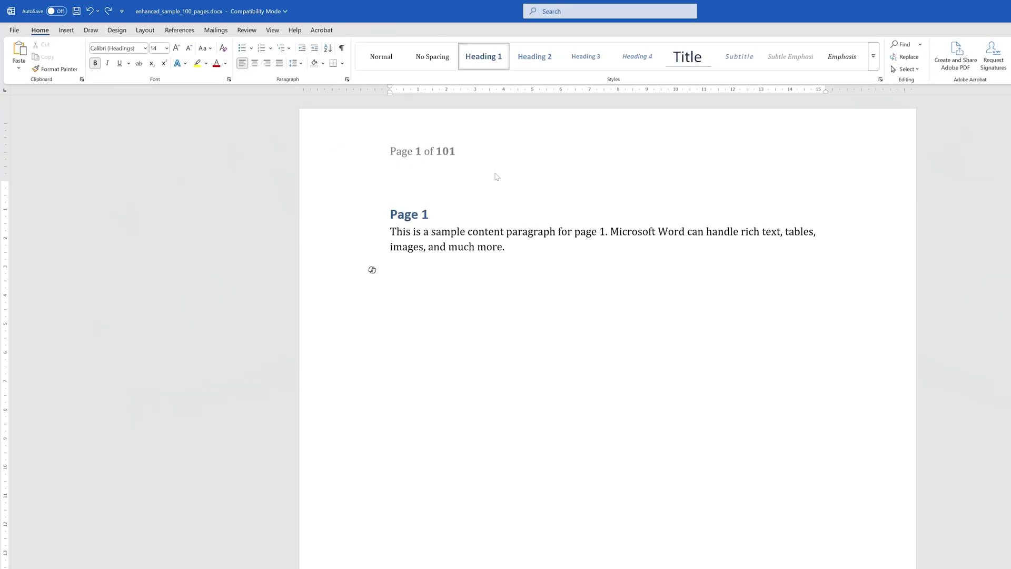
pyautogui.click(65, 31)
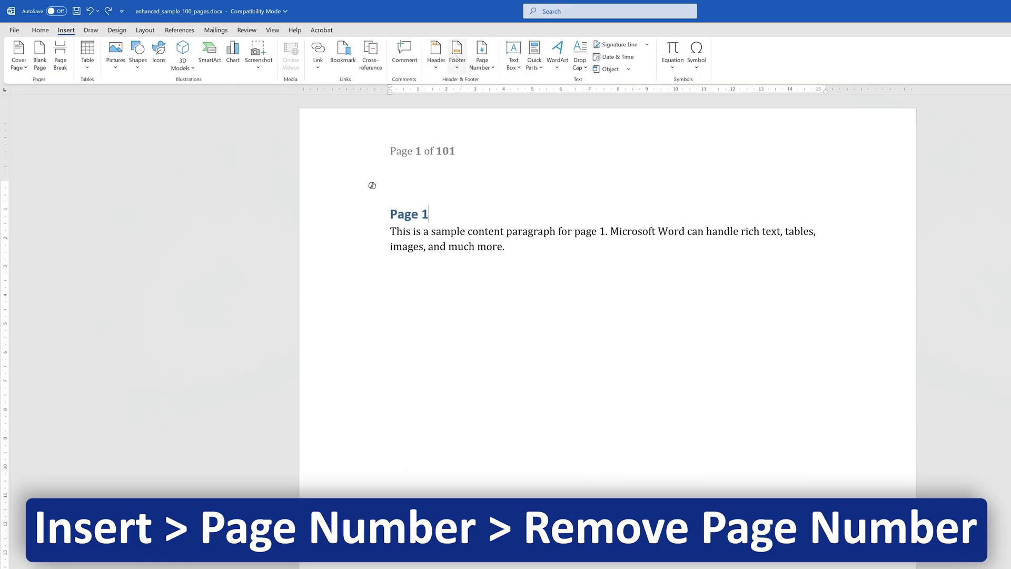
# Step: Remove all page numbers from the document with Remove Page Numbers
pyautogui.click(487, 67)
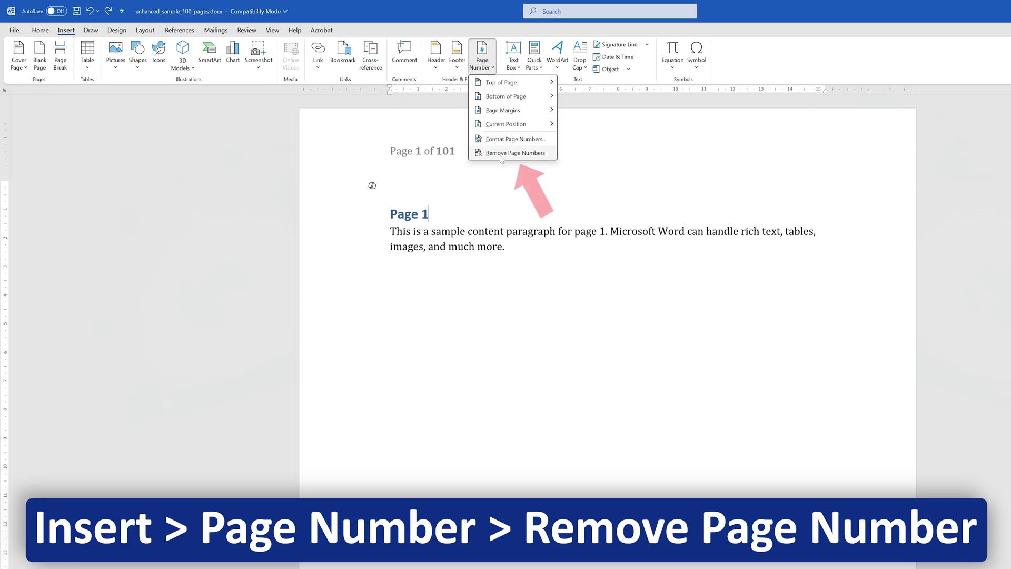
pyautogui.click(529, 157)
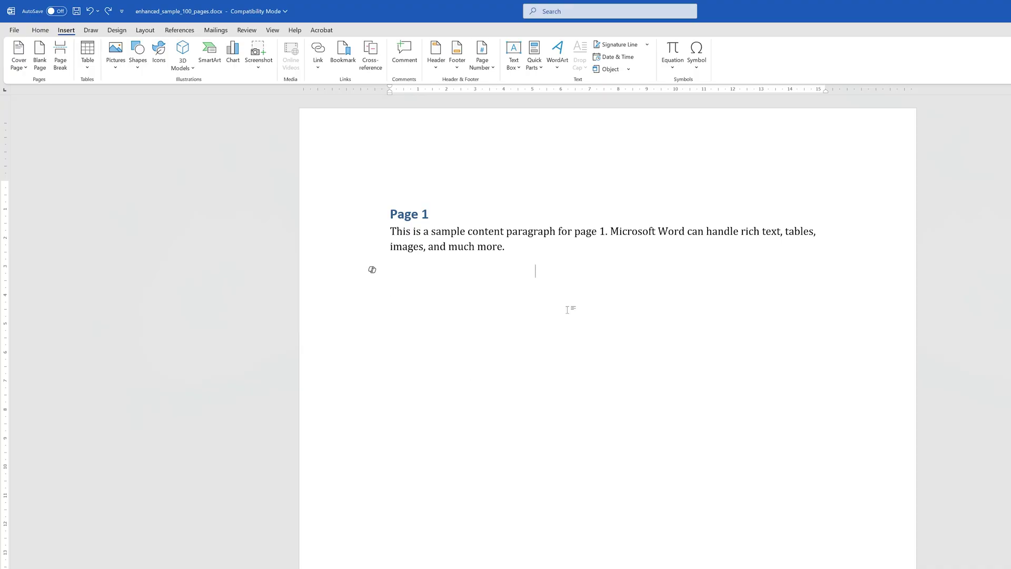
# Step: Re-insert a Top of Page 'Plain Number 1' page number at the header's left
pyautogui.scroll(-8, 532, 347)
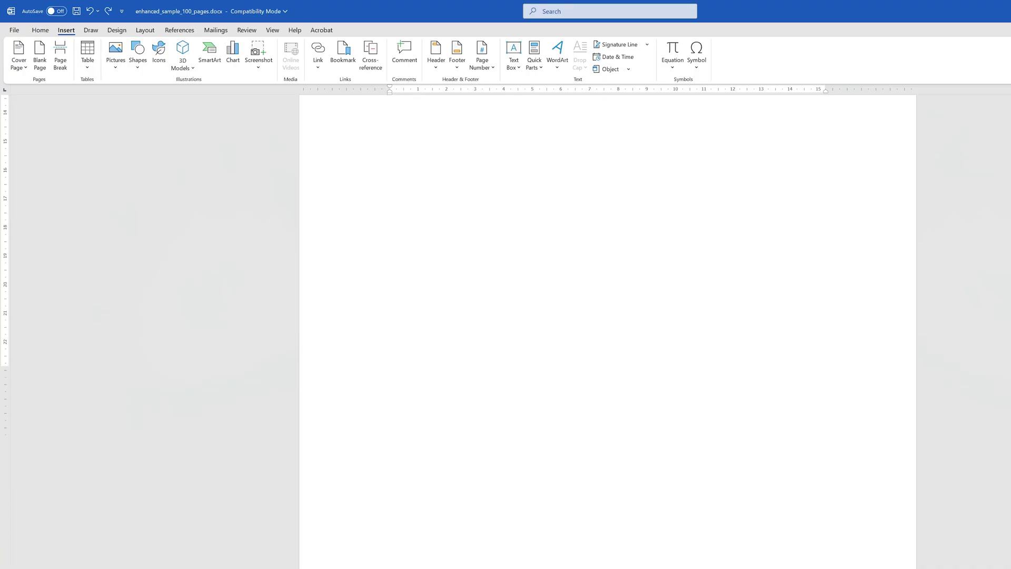
pyautogui.scroll(-7, 372, 345)
pyautogui.scroll(15, 605, 255)
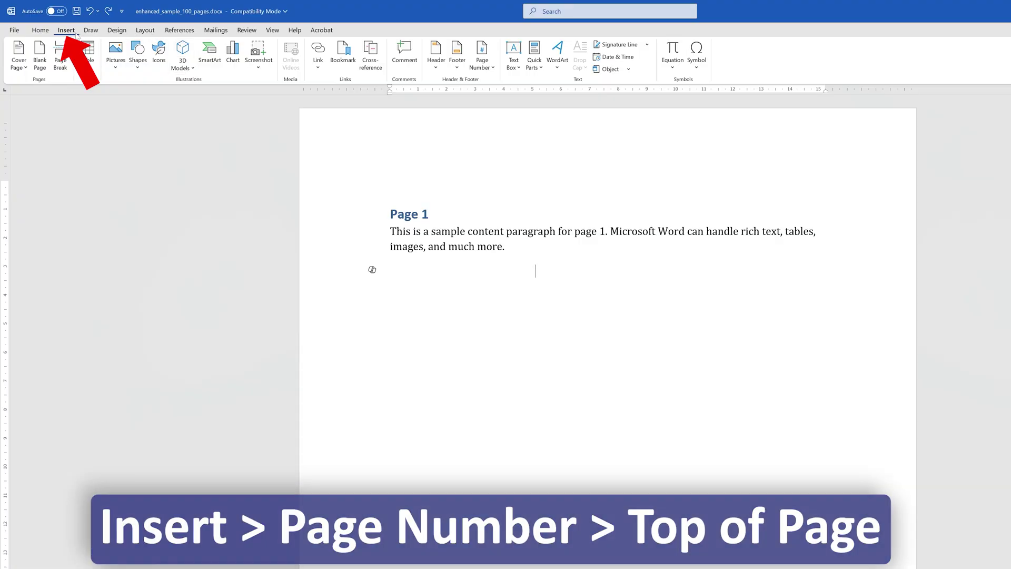
pyautogui.click(495, 69)
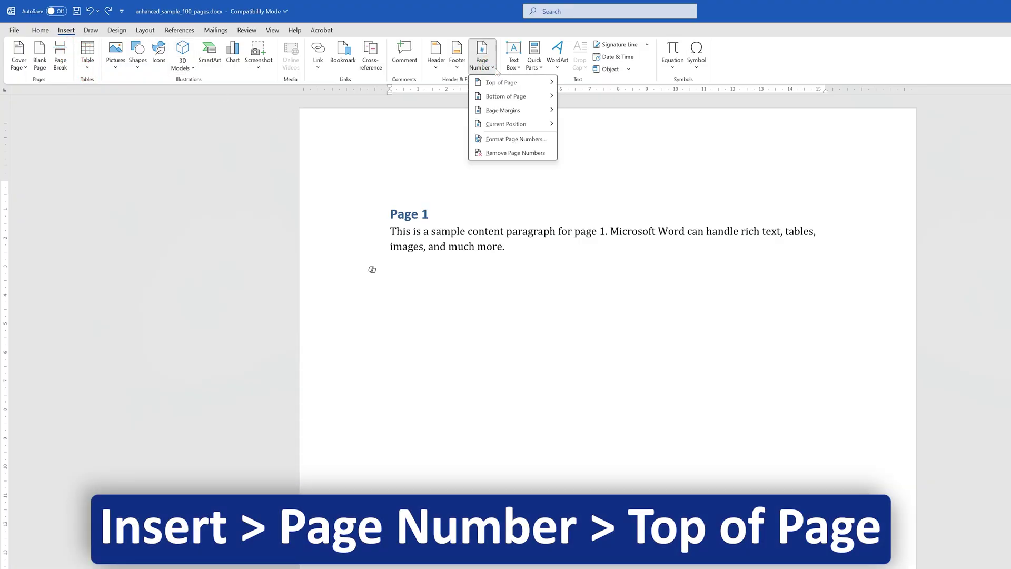
pyautogui.click(504, 82)
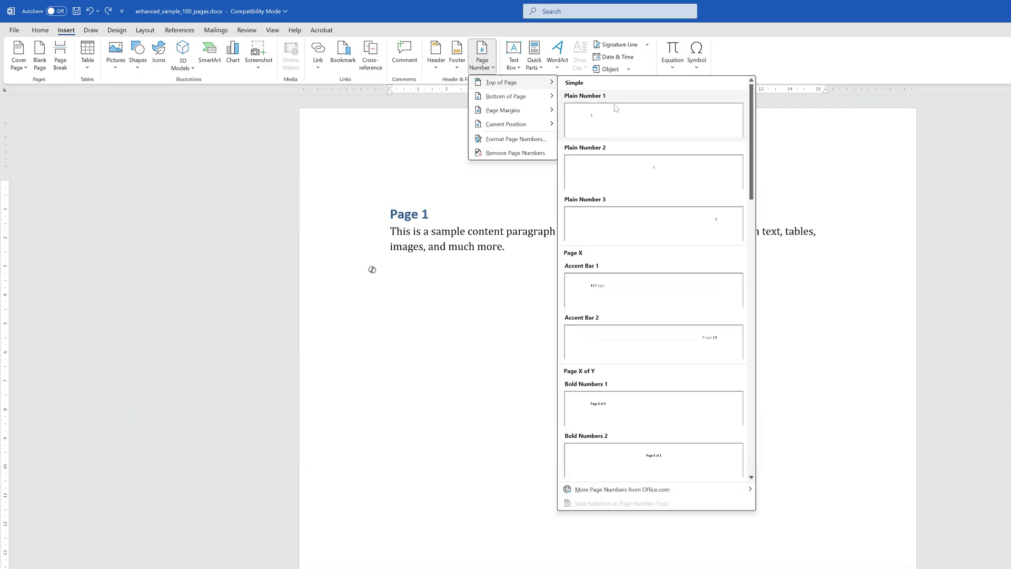
pyautogui.click(651, 123)
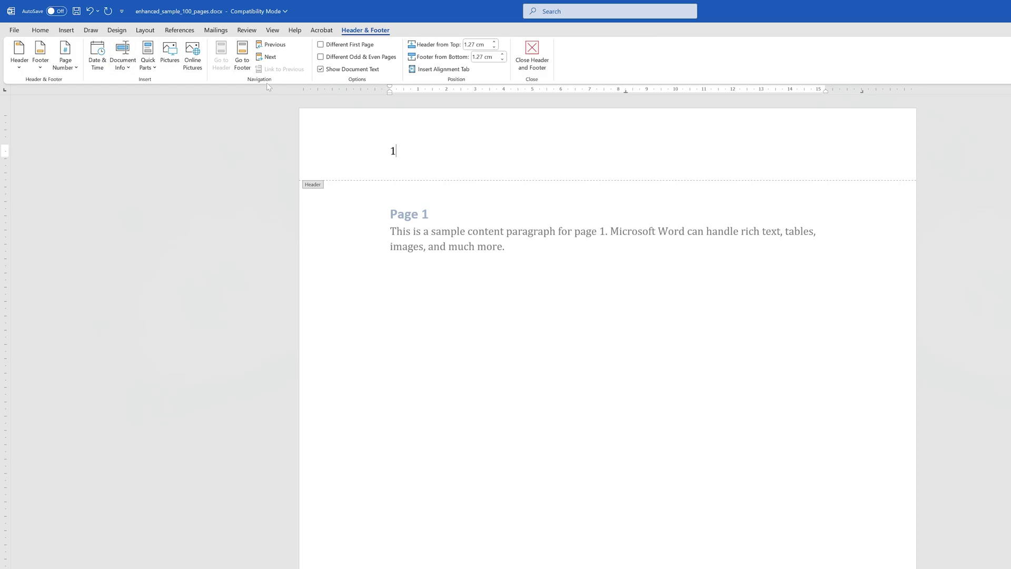
# Step: Turn on Different First Page so page 1's header carries no number
pyautogui.click(322, 47)
pyautogui.scroll(-15, 420, 167)
pyautogui.press('Escape')
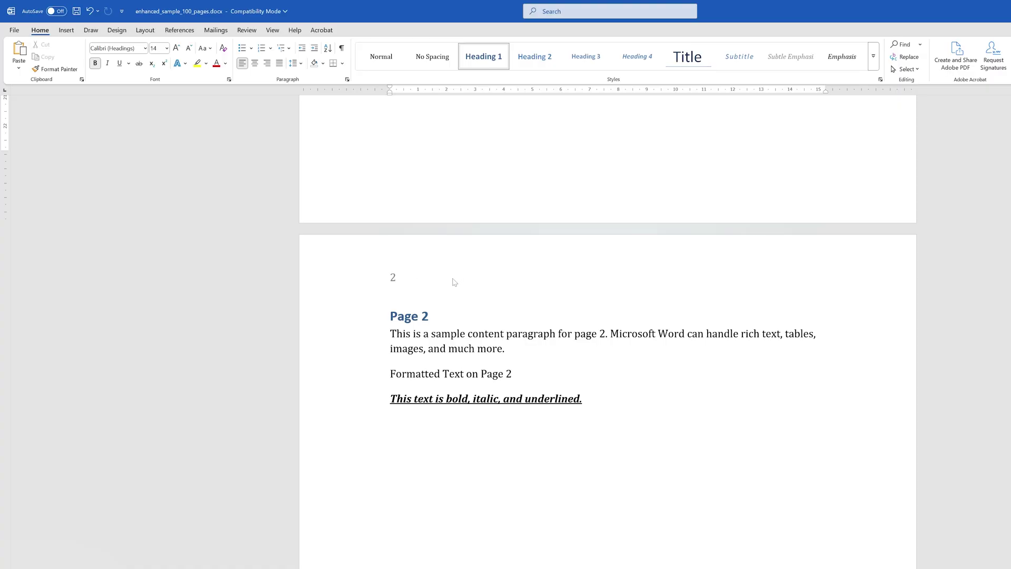
# Step: Set page numbering to start at 0 so page 2's header reads 1, then close the header
pyautogui.doubleClick(398, 279)
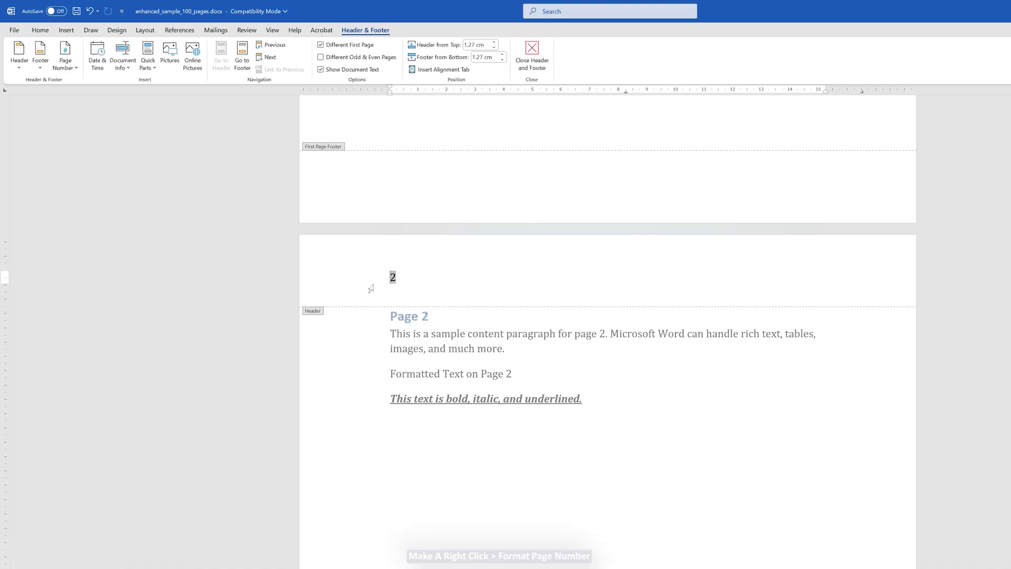
pyautogui.rightClick(394, 279)
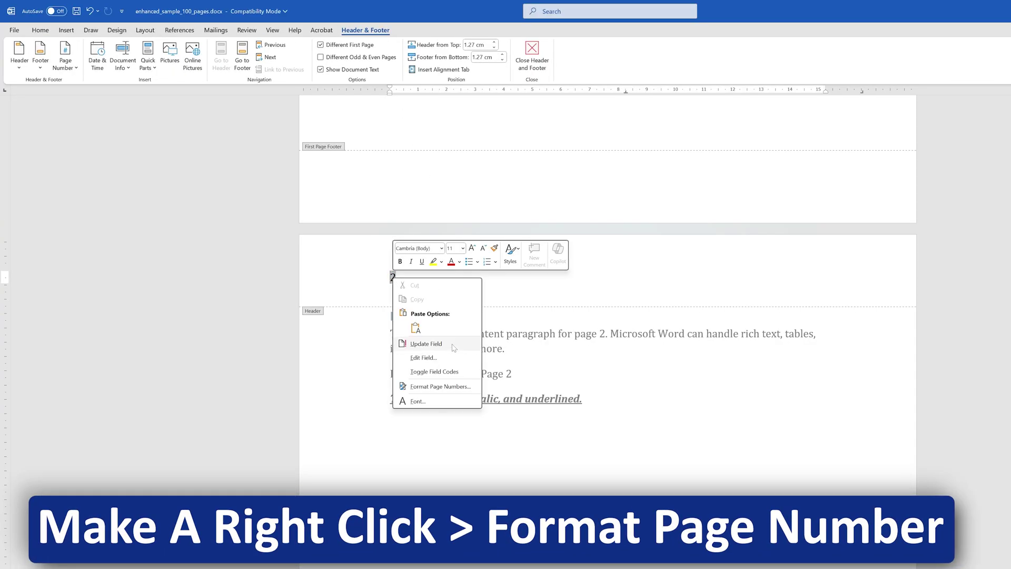
pyautogui.click(429, 388)
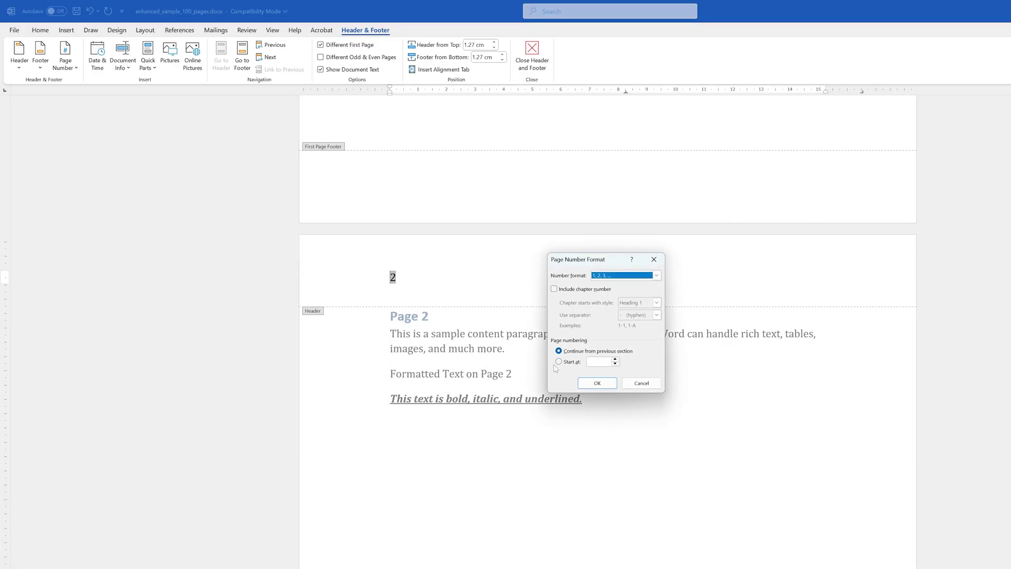
pyautogui.click(559, 362)
pyautogui.click(615, 364)
pyautogui.click(597, 384)
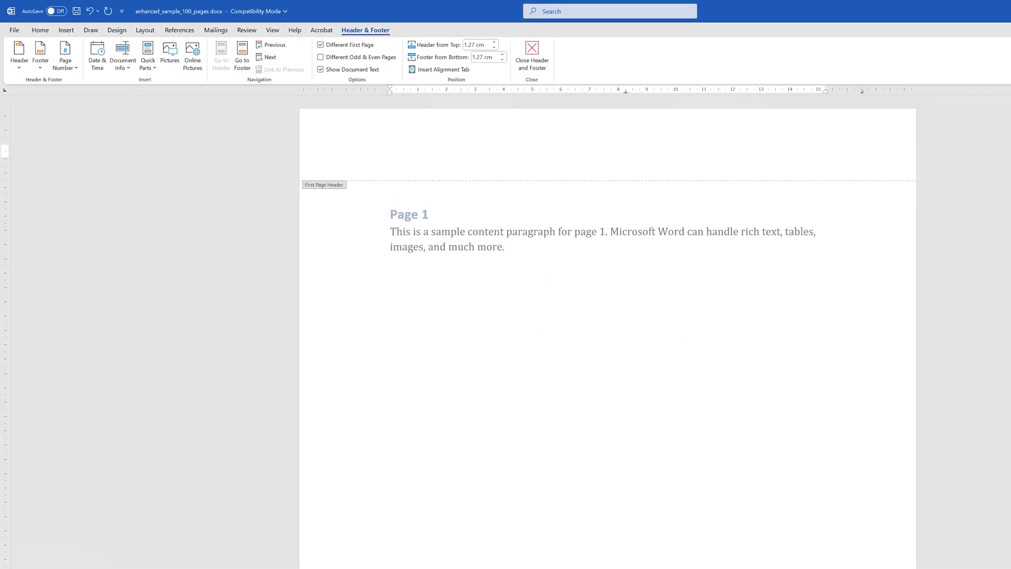
pyautogui.click(533, 58)
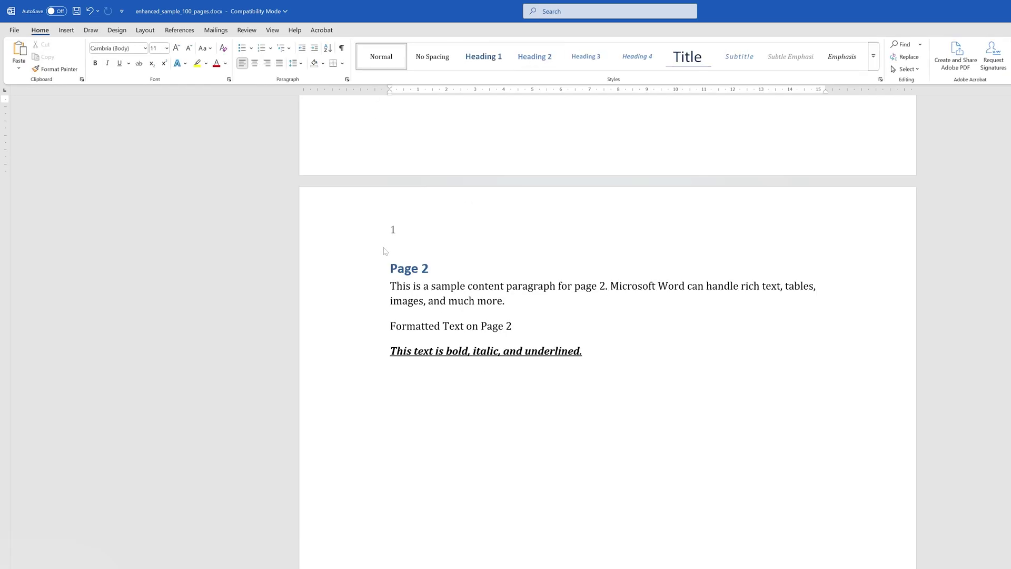
pyautogui.doubleClick(385, 251)
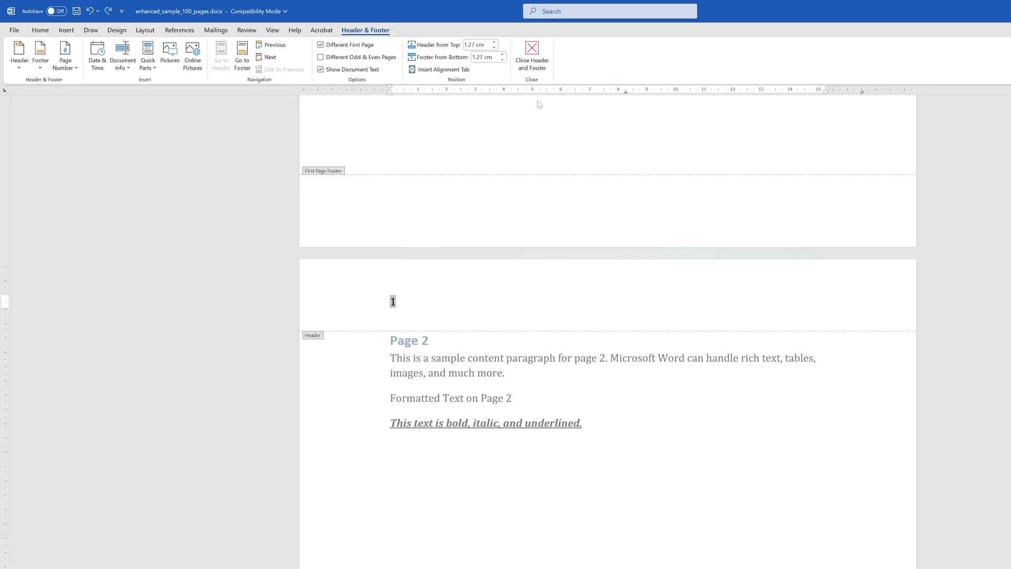
pyautogui.click(532, 62)
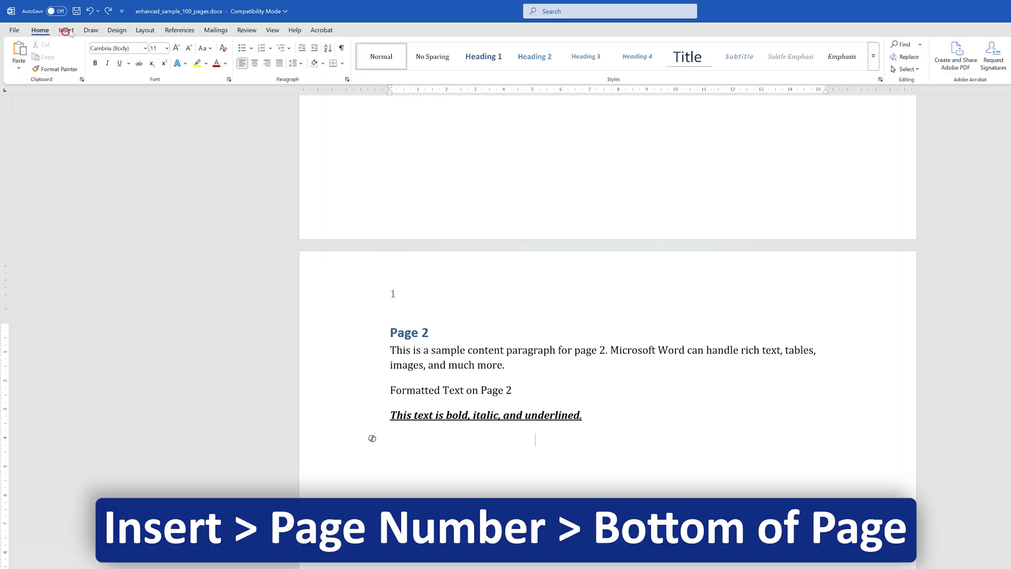
# Step: Add a Bottom of Page 'Vertical Outline 1' page number to the footer
pyautogui.click(70, 32)
pyautogui.click(480, 58)
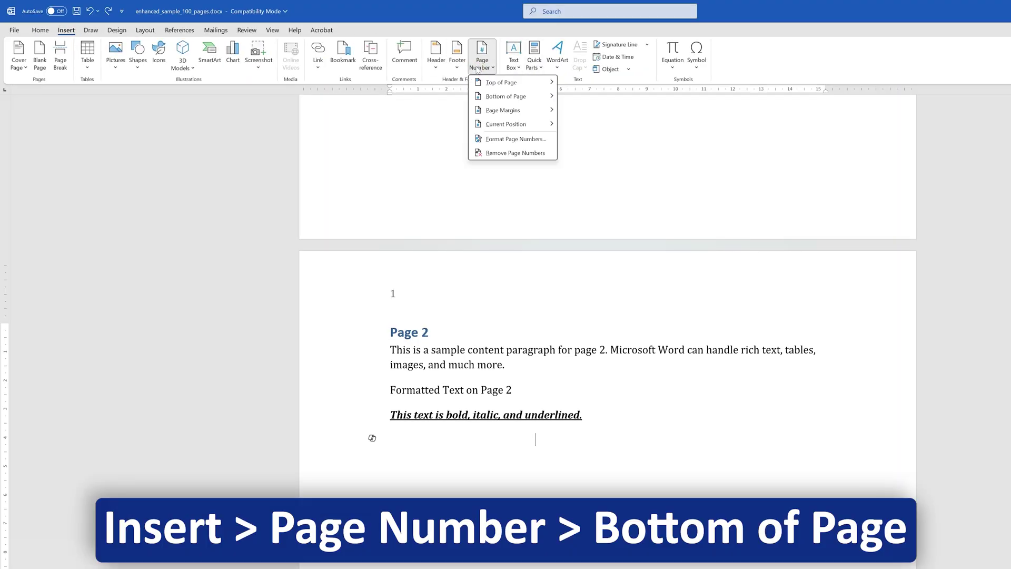
pyautogui.moveTo(506, 82)
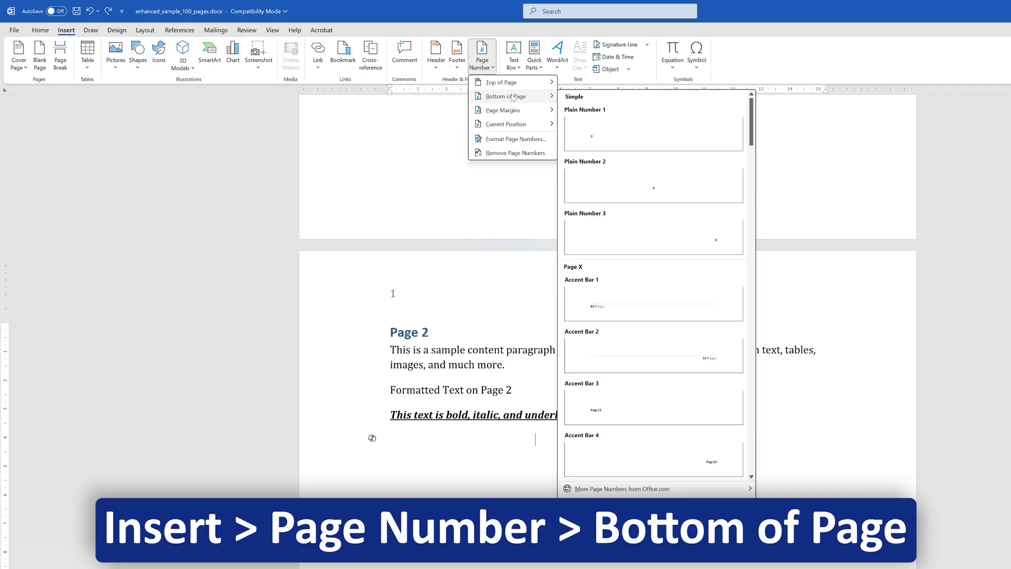
pyautogui.scroll(-10, 653, 311)
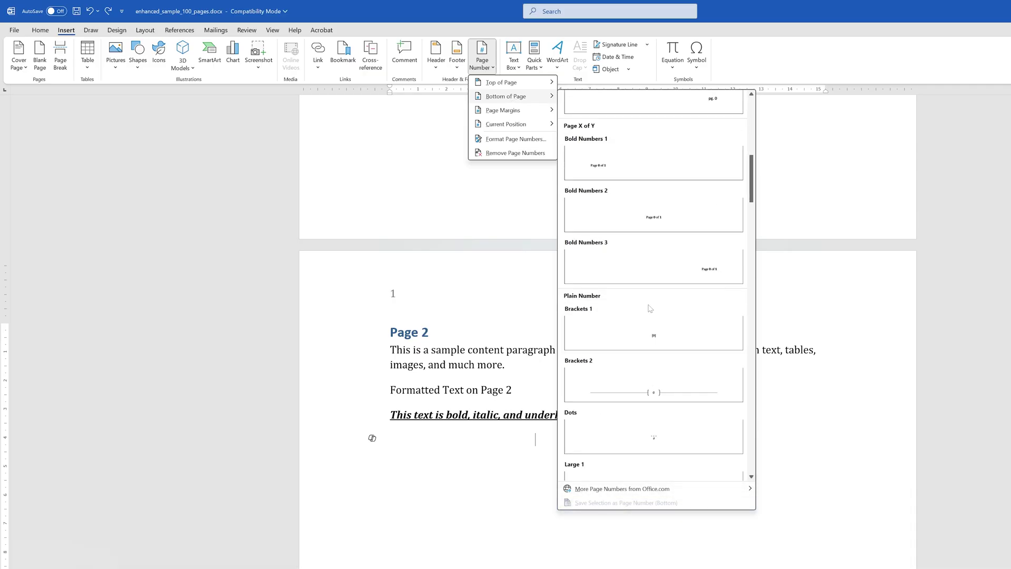
pyautogui.scroll(-10, 651, 311)
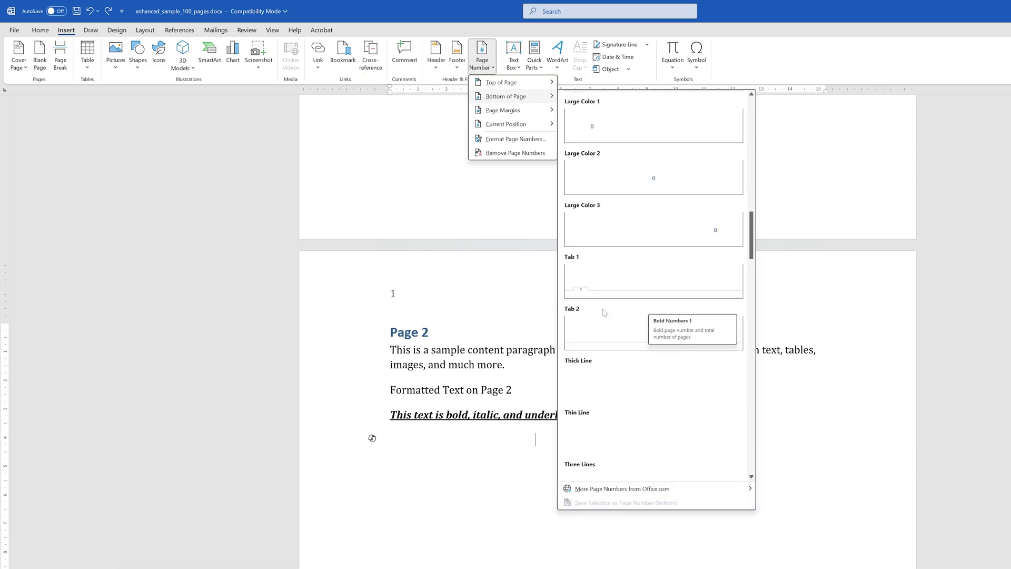
pyautogui.scroll(-10, 605, 318)
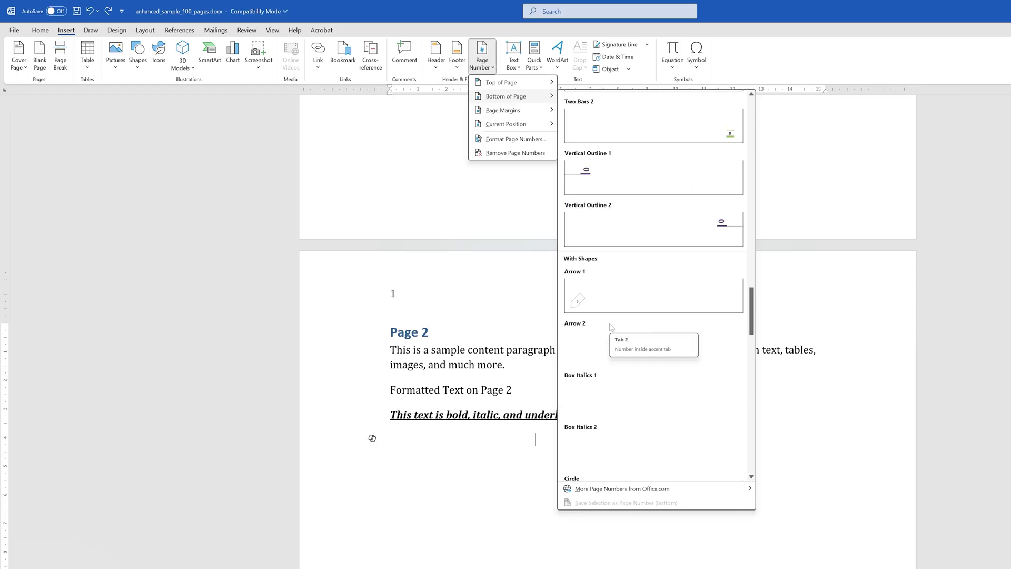
pyautogui.scroll(-10, 611, 321)
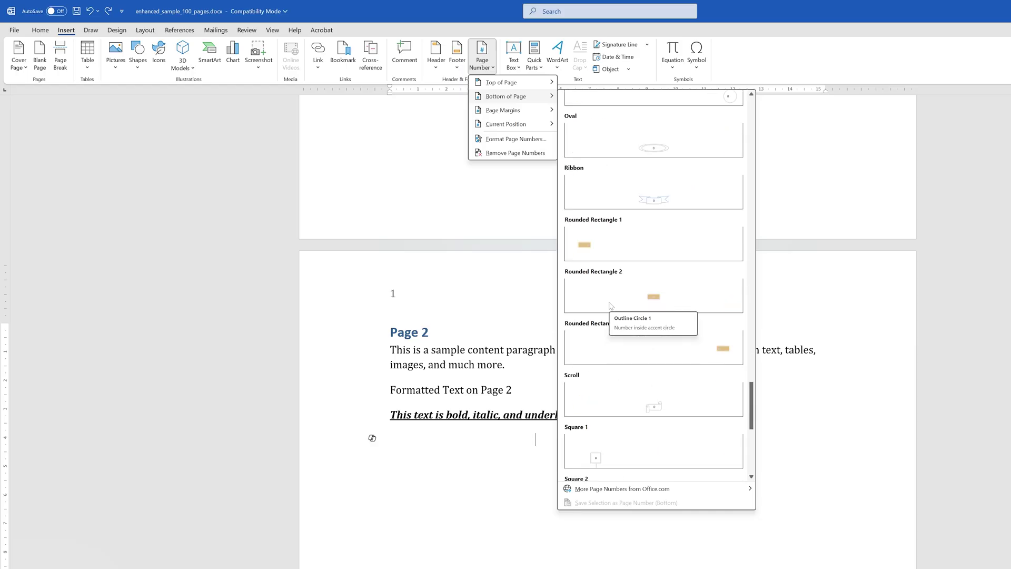
pyautogui.scroll(-3, 610, 306)
pyautogui.scroll(10, 632, 303)
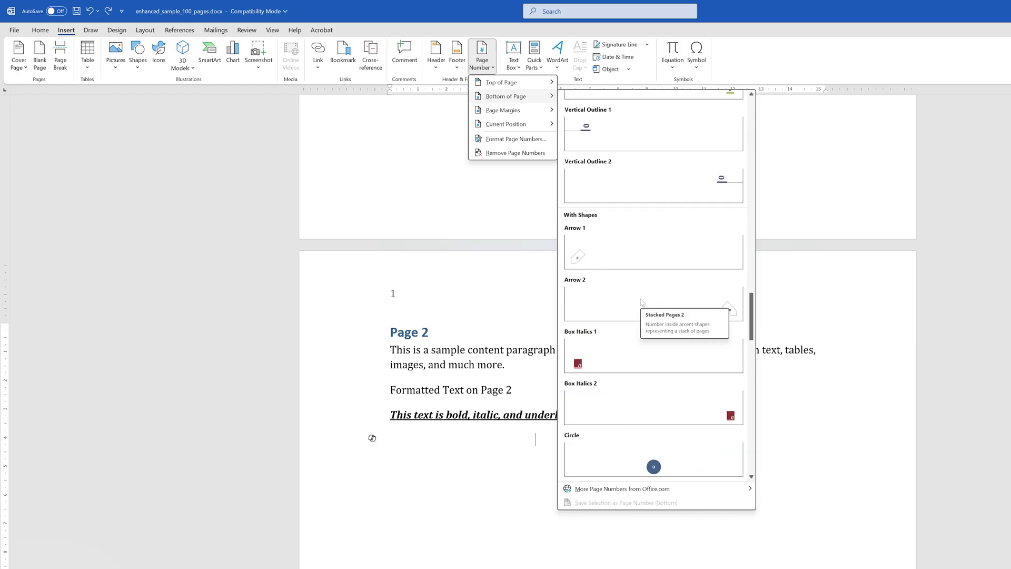
pyautogui.scroll(5, 642, 301)
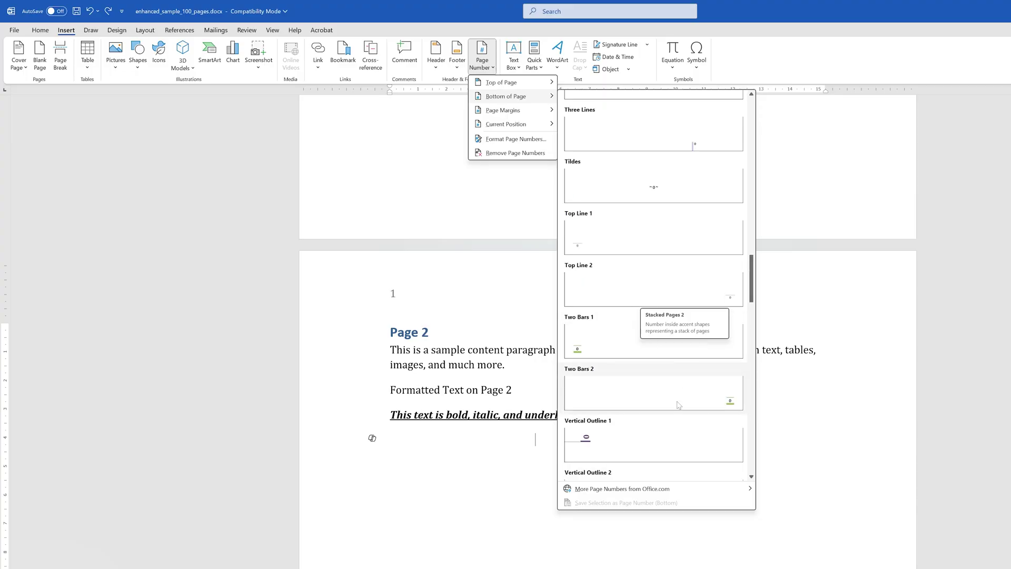
pyautogui.scroll(-3, 610, 279)
pyautogui.click(609, 280)
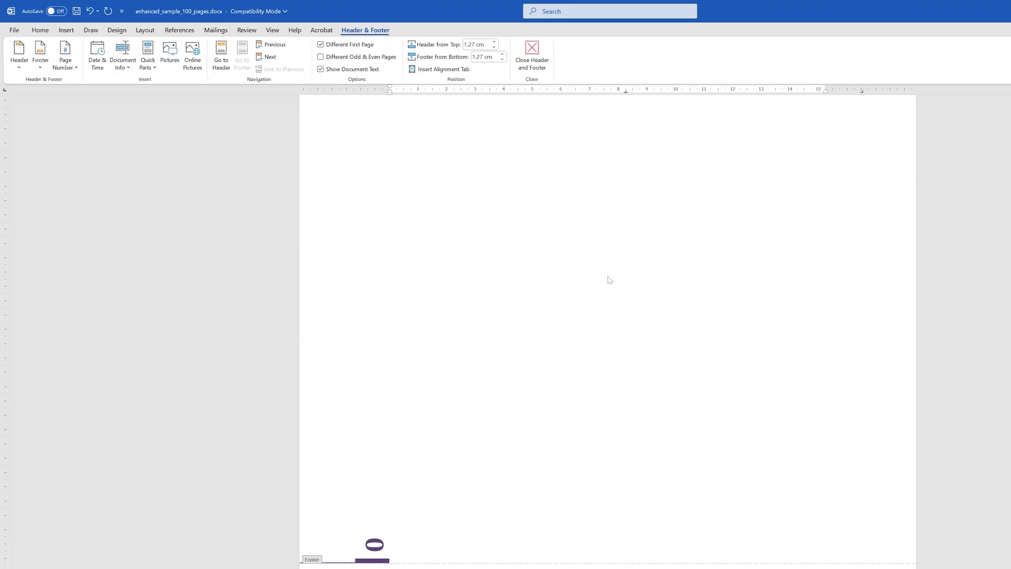
# Step: Close Header & Footer and scroll to verify sideways footer numbers and header number 1 on page 2
pyautogui.press('Escape')
pyautogui.scroll(-5, 560, 253)
pyautogui.scroll(-10, 499, 267)
pyautogui.scroll(-10, 400, 264)
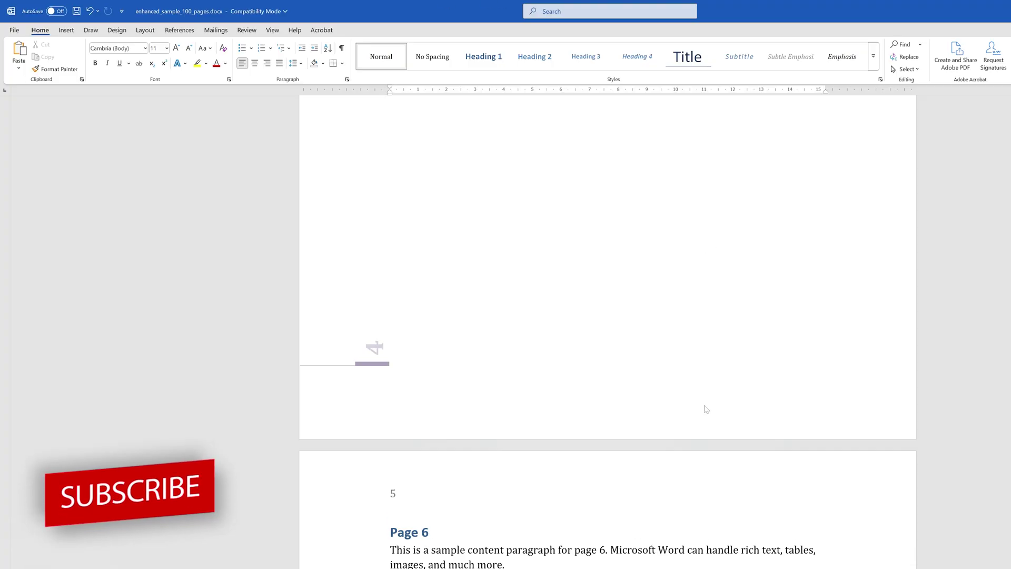
pyautogui.scroll(15, 587, 173)
pyautogui.scroll(20, 587, 174)
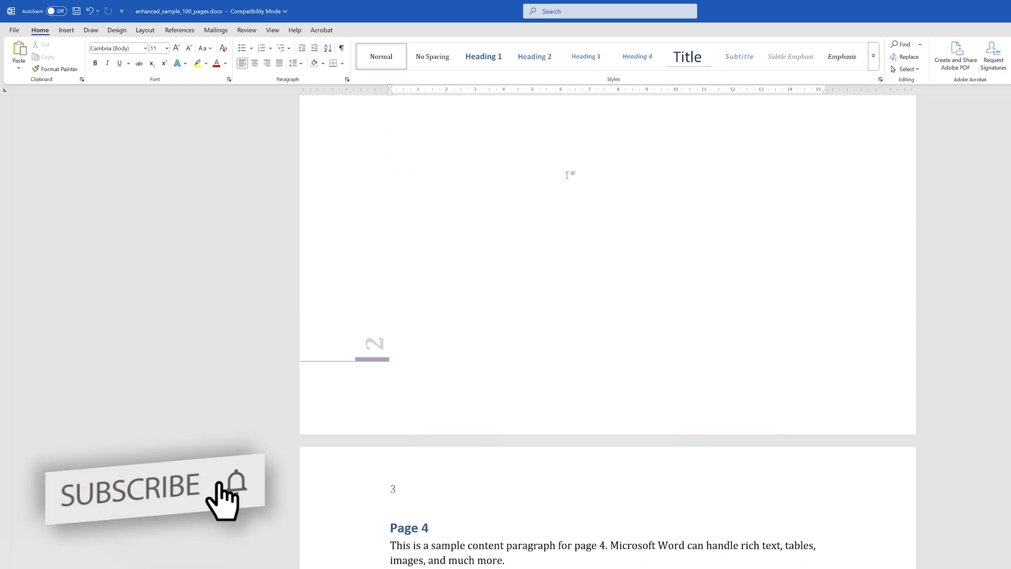
pyautogui.scroll(8, 569, 179)
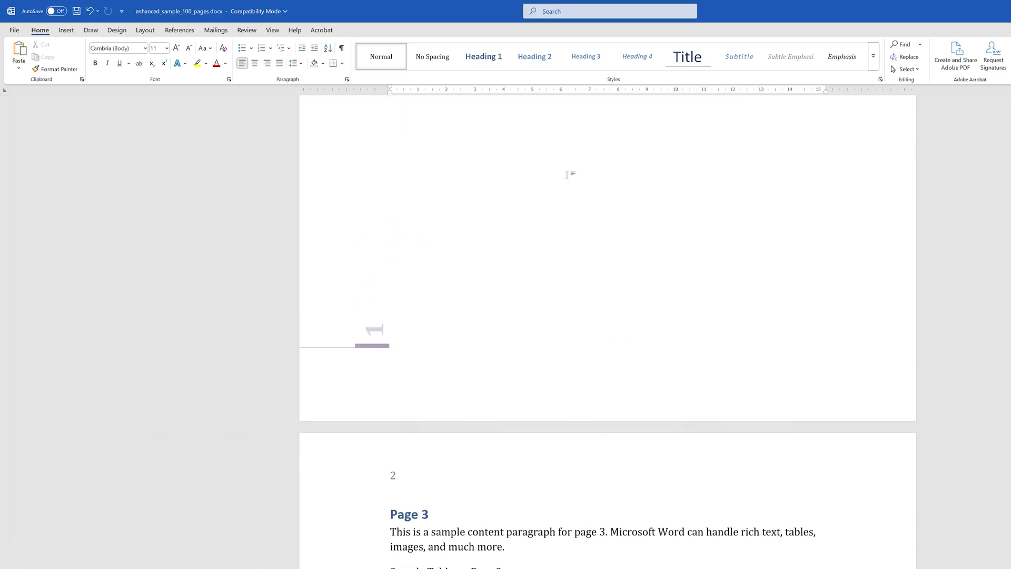
pyautogui.scroll(15, 602, 253)
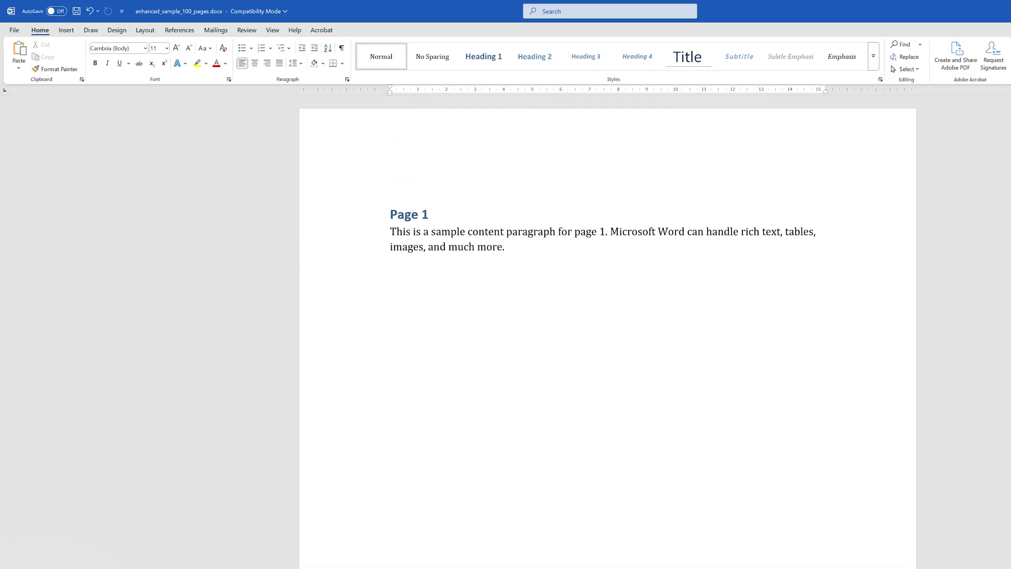
pyautogui.scroll(-15, 529, 265)
pyautogui.scroll(-10, 530, 265)
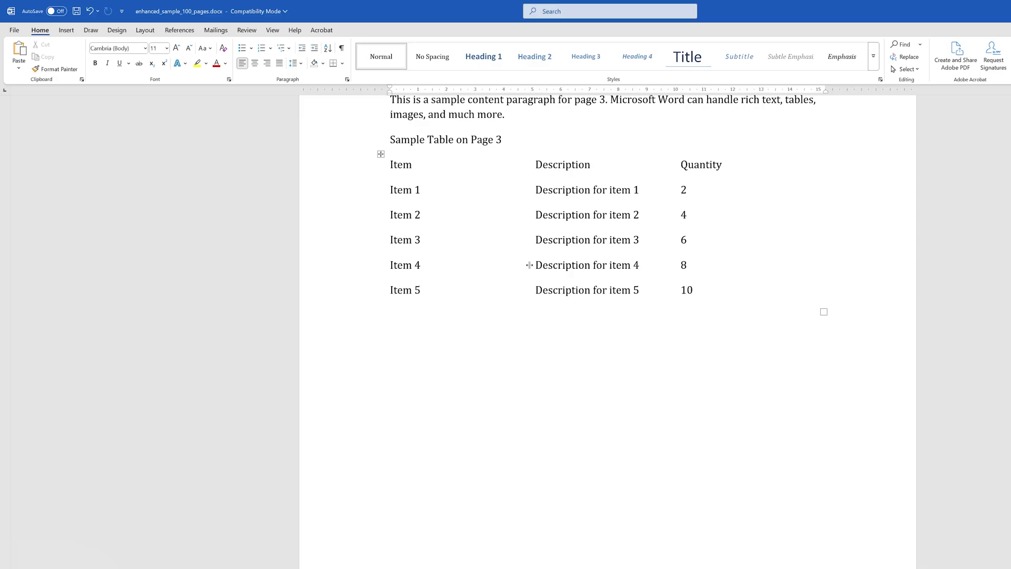
pyautogui.scroll(4, 530, 265)
pyautogui.scroll(16, 531, 268)
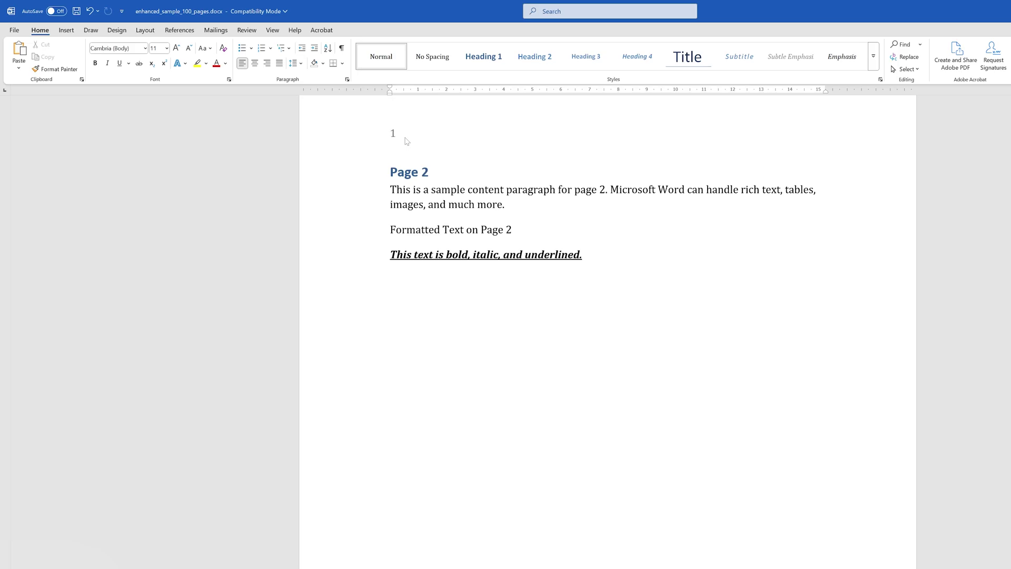
# Step: Format the header page numbers as lowercase Roman numerals (i, ii, iii)
pyautogui.doubleClick(406, 141)
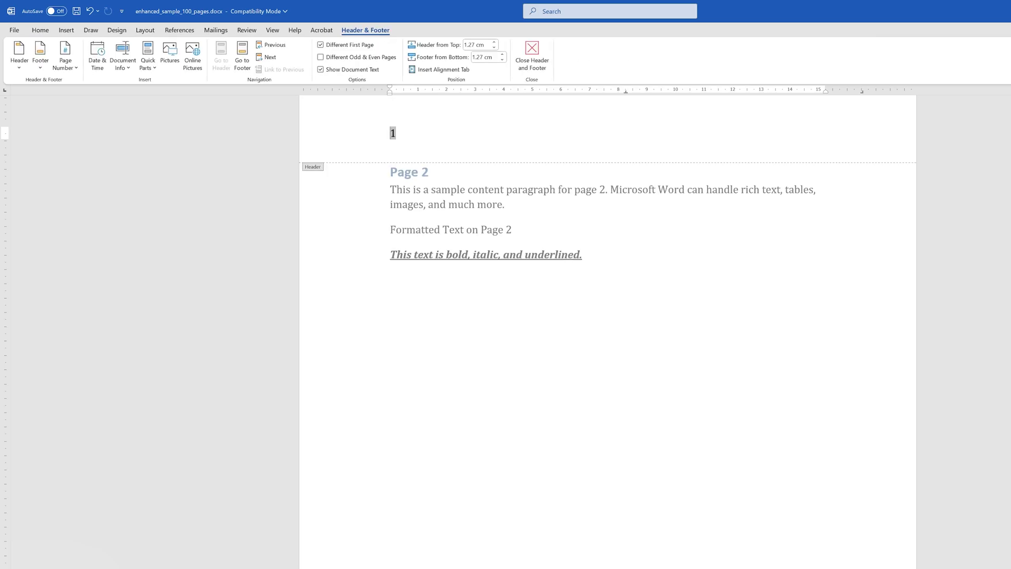
pyautogui.rightClick(393, 133)
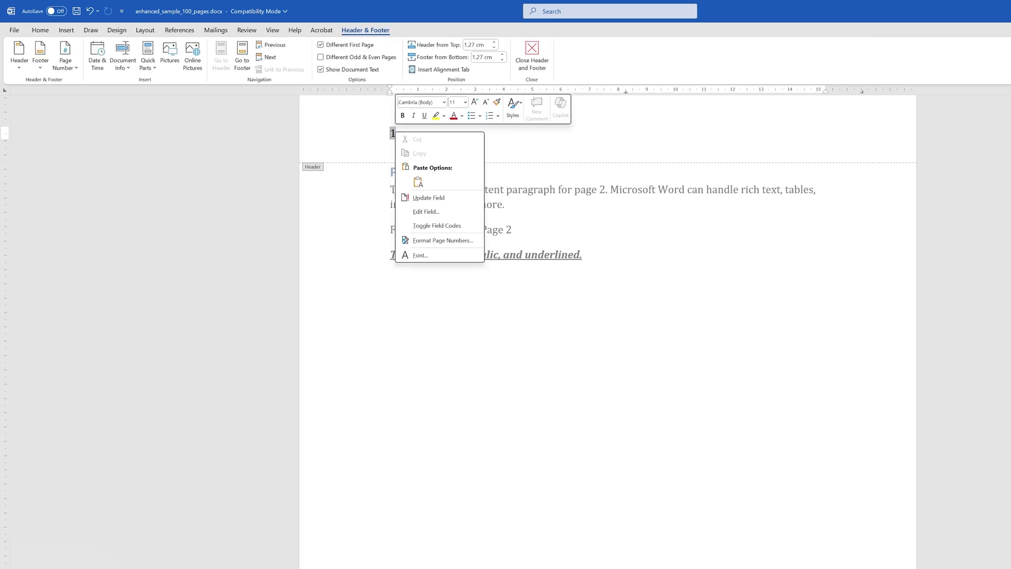
pyautogui.click(443, 242)
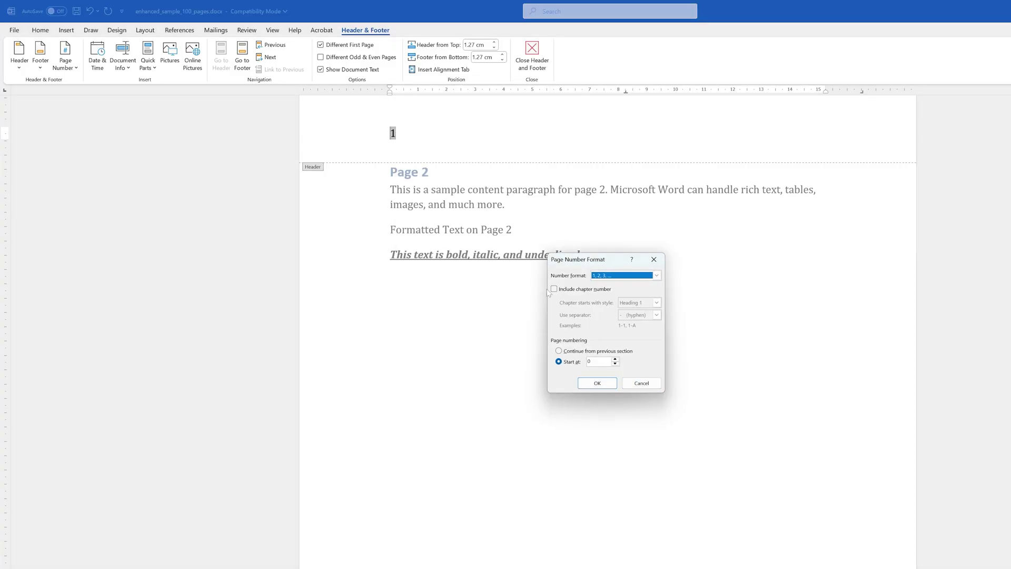
pyautogui.click(656, 275)
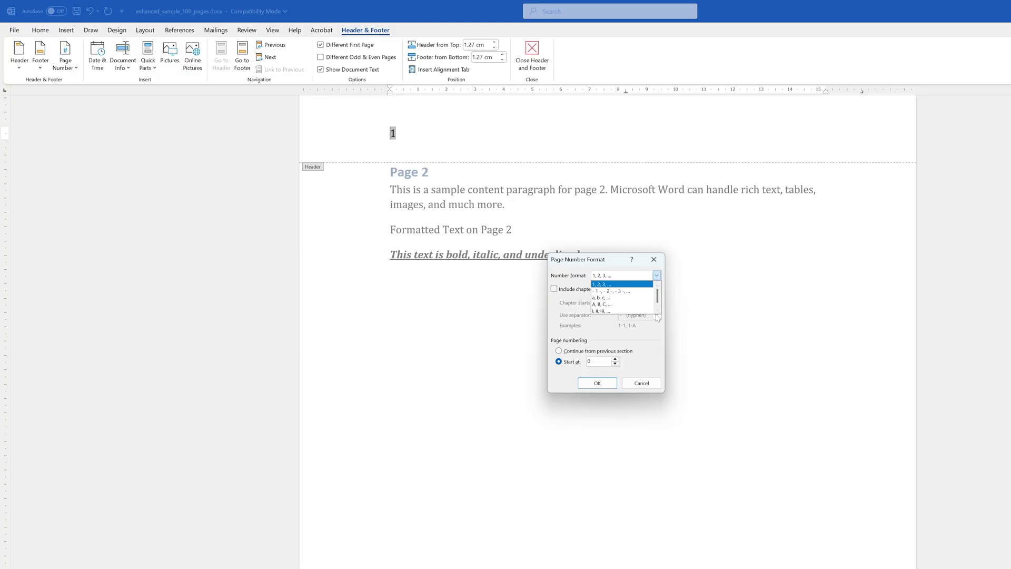
pyautogui.click(624, 310)
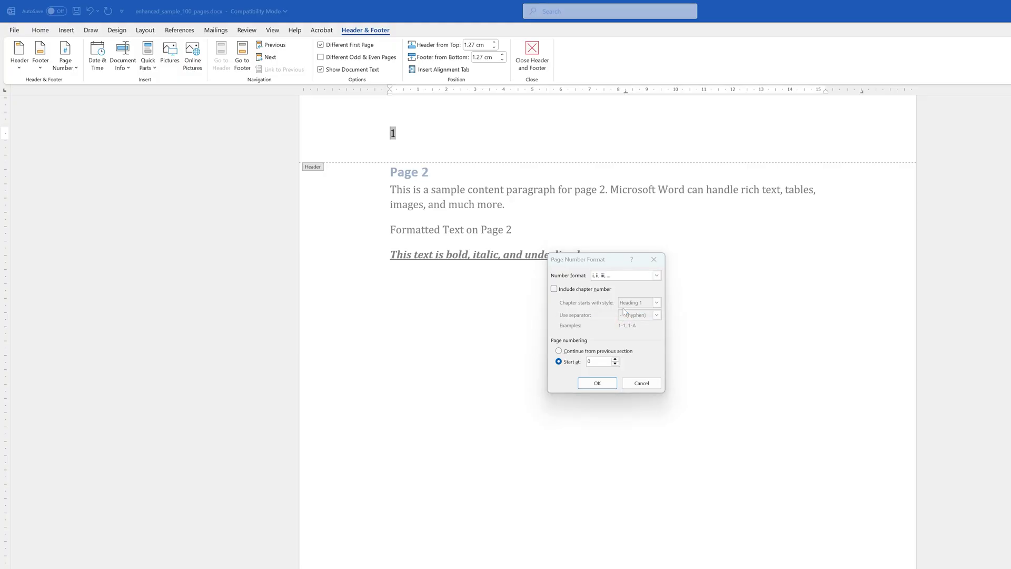
pyautogui.click(609, 361)
pyautogui.click(598, 383)
# Step: Close the header and footer and scroll down to check the Roman numerals through page vi
pyautogui.click(532, 53)
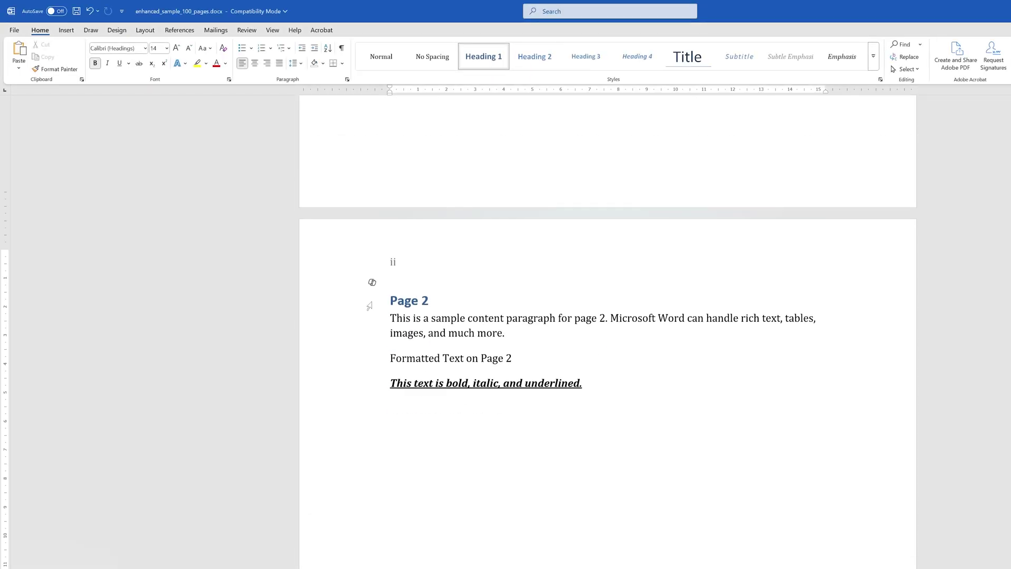
pyautogui.scroll(-3, 364, 237)
pyautogui.scroll(-10, 368, 170)
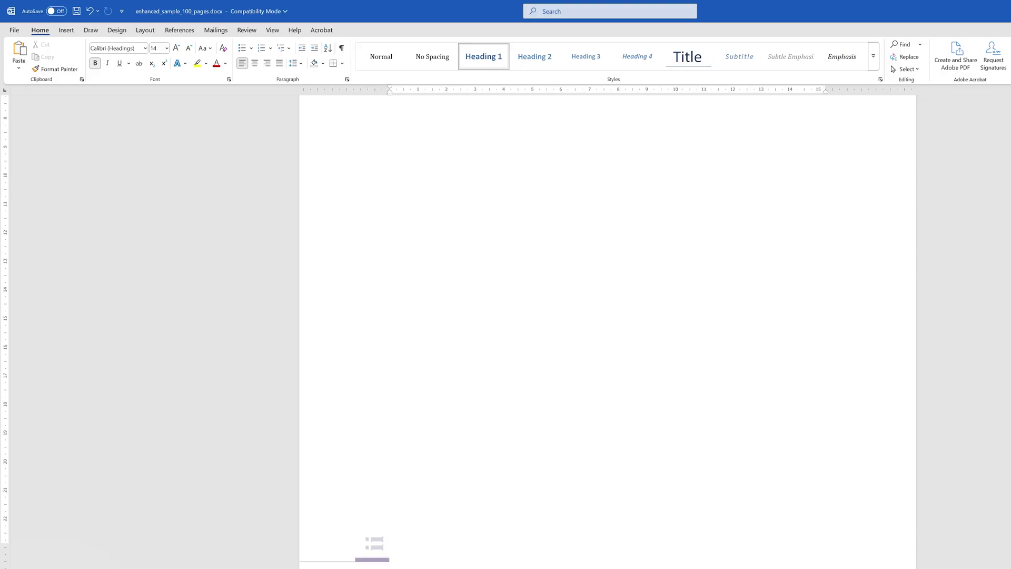
pyautogui.scroll(-20, 378, 433)
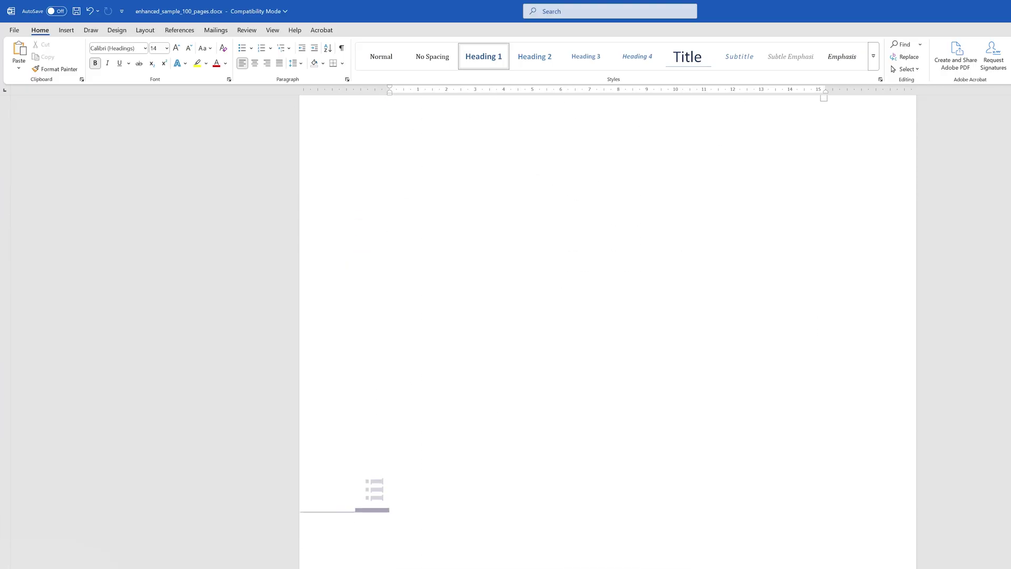
pyautogui.scroll(-15, 348, 132)
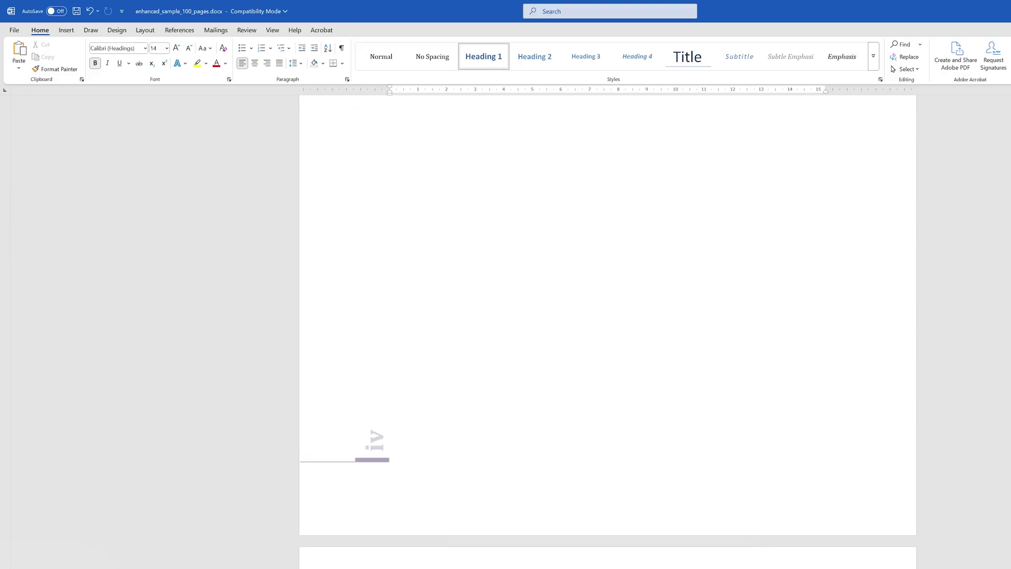
pyautogui.scroll(-5, 388, 284)
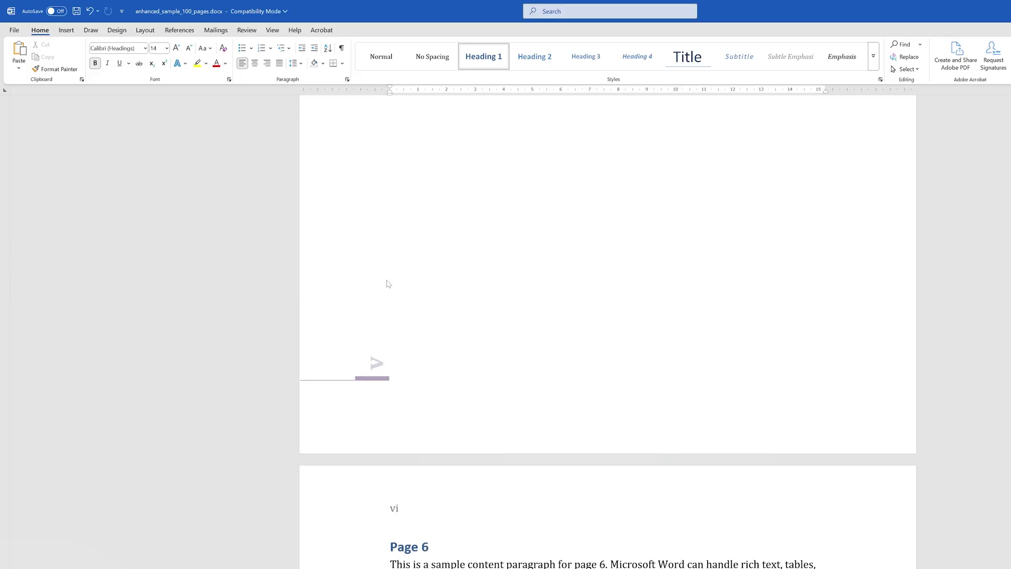
pyautogui.scroll(-15, 435, 291)
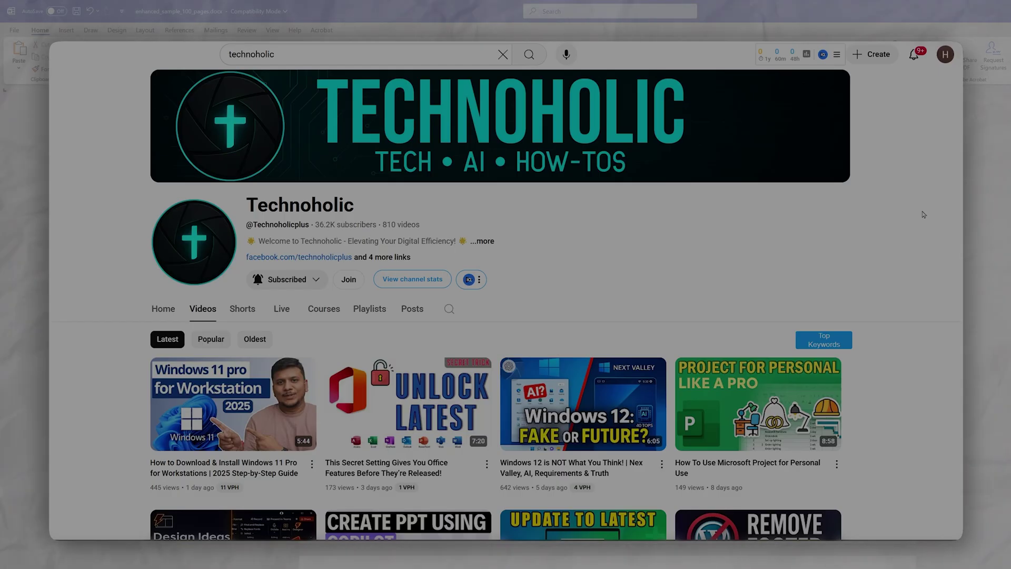
# Step: Scroll down the Technoholic Videos tab past uploads like the Windows 11 Pro and Copilot guides
pyautogui.scroll(-2, 923, 229)
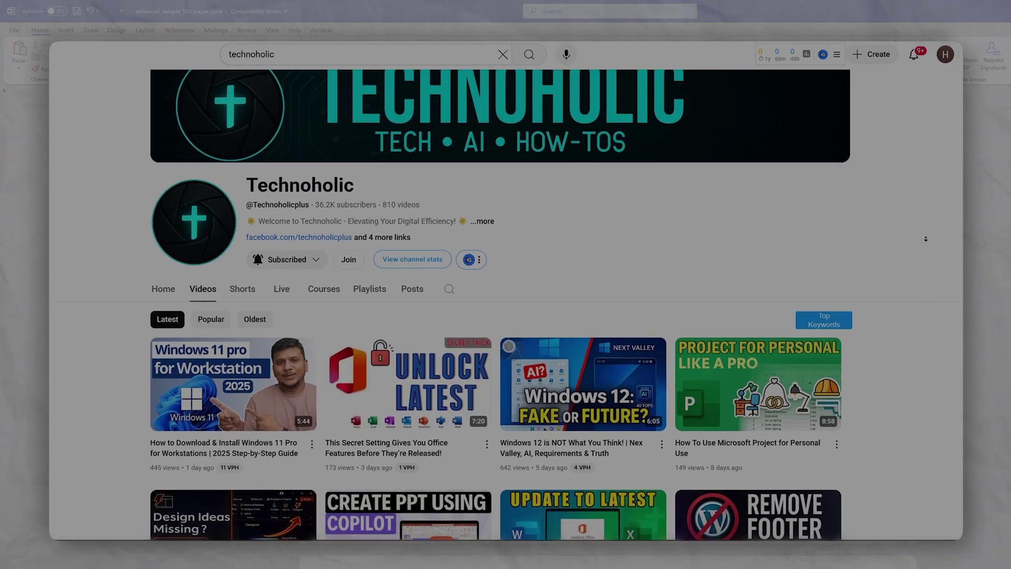
pyautogui.scroll(-2, 926, 238)
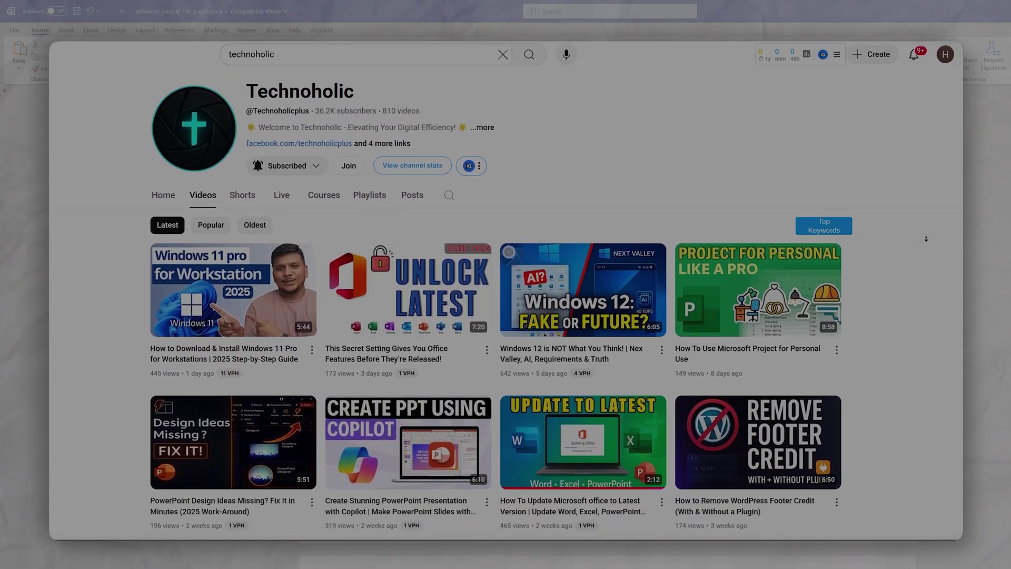
pyautogui.scroll(-2, 926, 238)
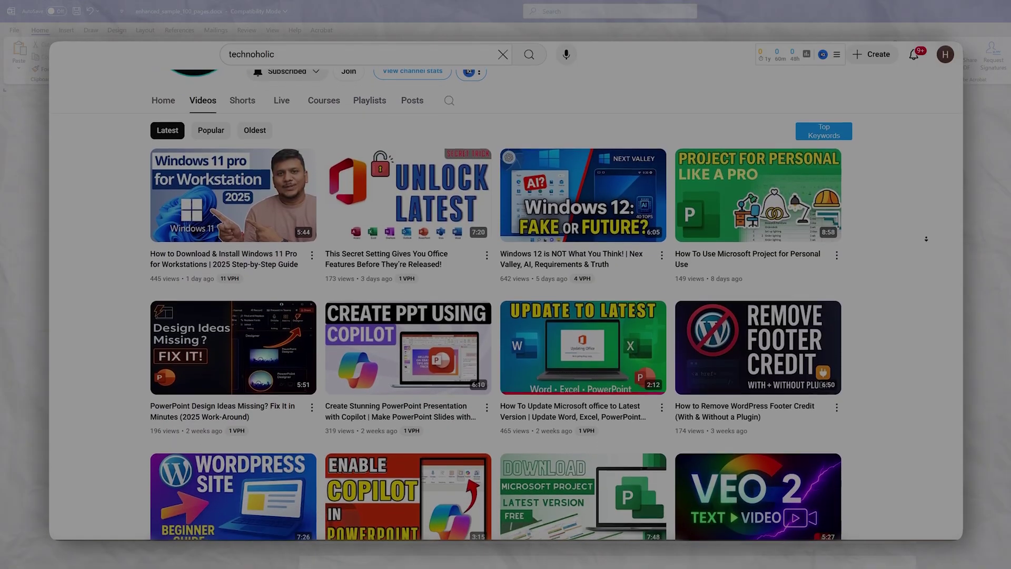
pyautogui.scroll(-2, 926, 239)
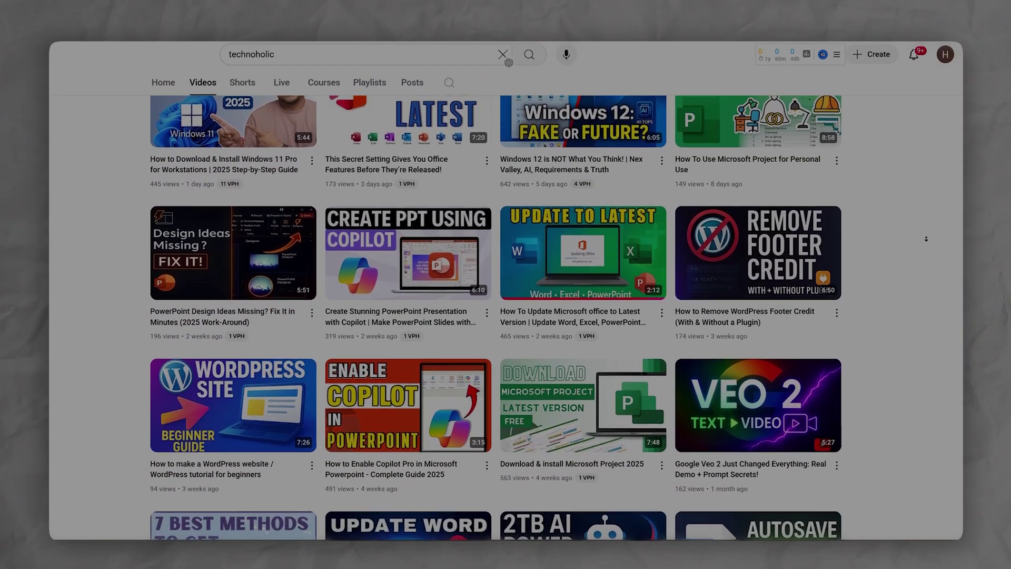